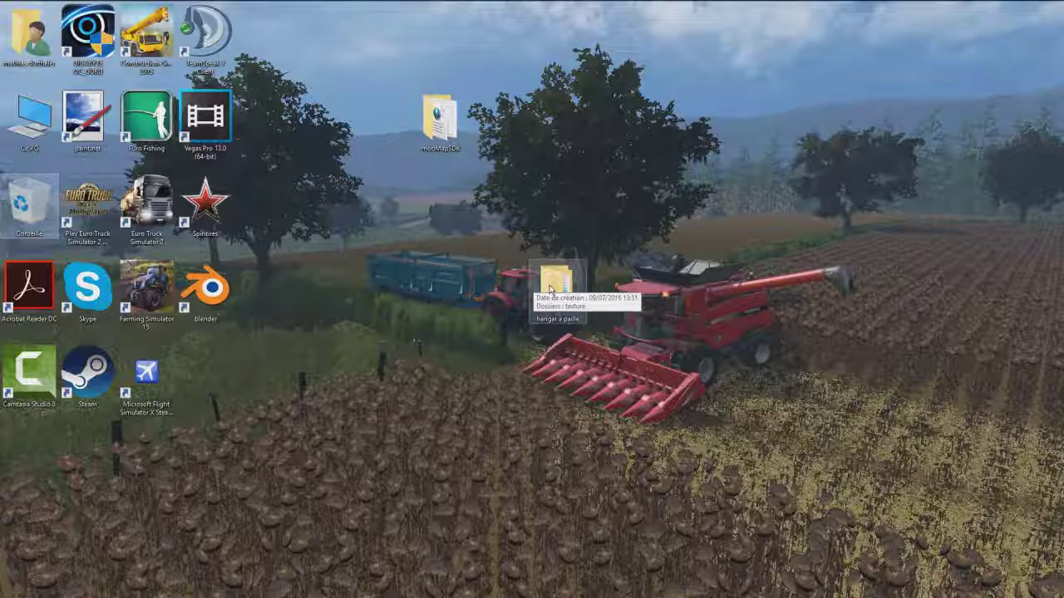
Check the contents of the "hangar a paille" folder on the desktop and close it again
double_click(551, 283)
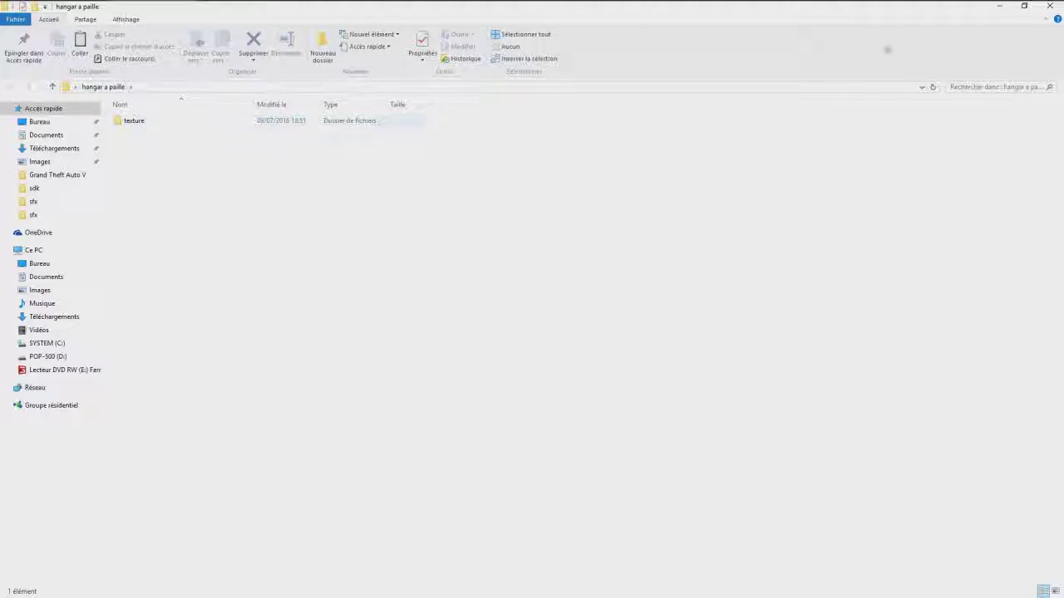
click(1046, 10)
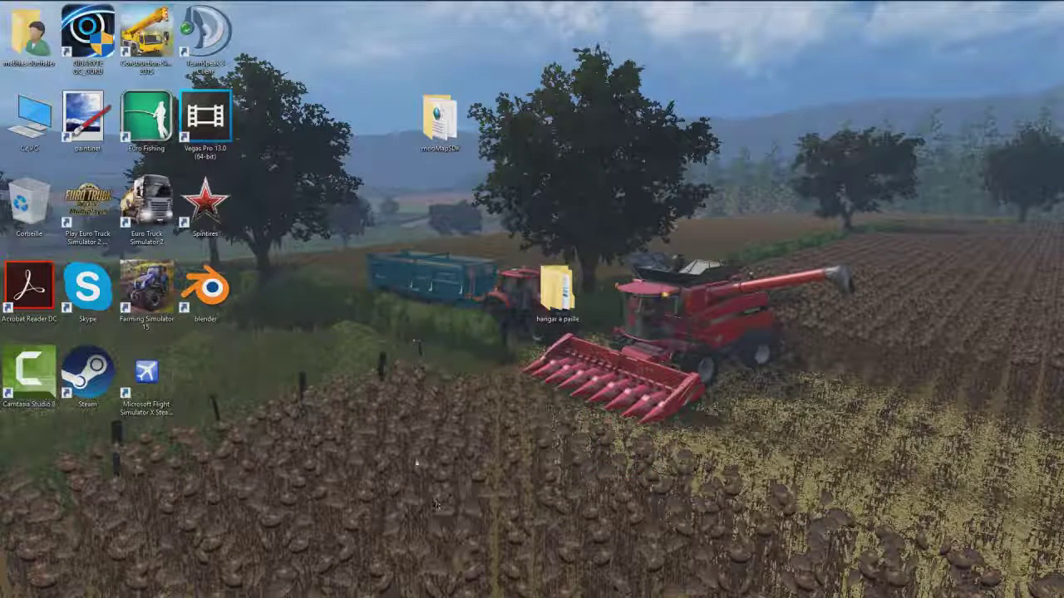
Start Blender, dismiss the splash screen and delete all default objects from the scene
double_click(205, 287)
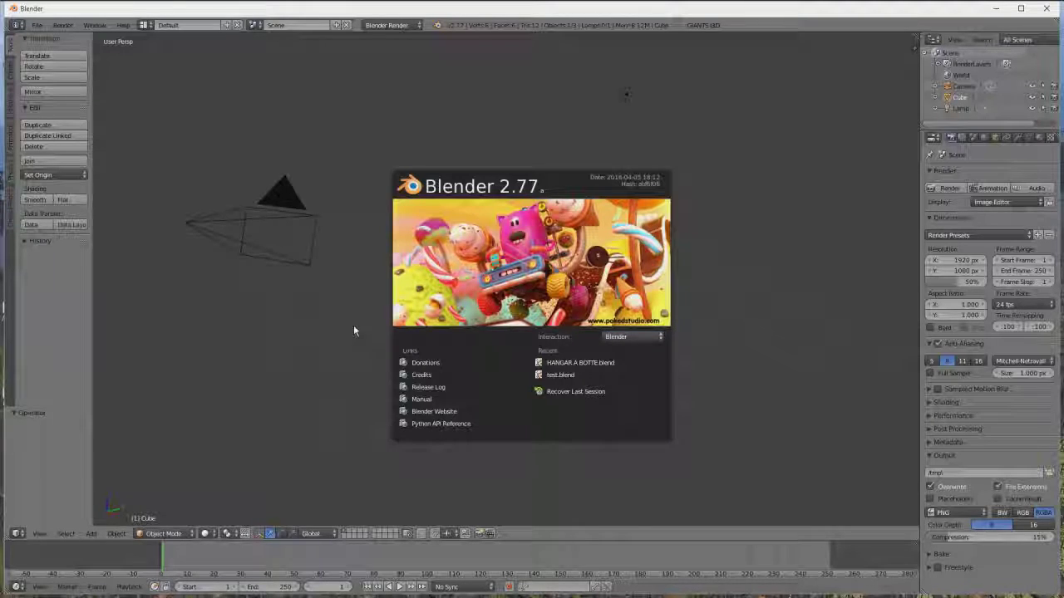
click(354, 331)
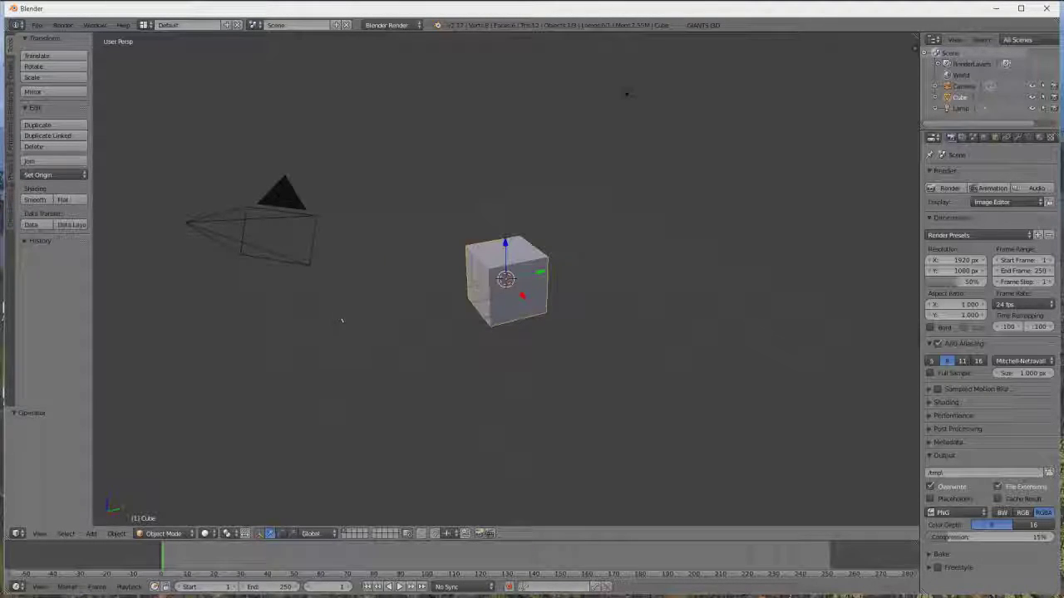
key(a)
key(a)
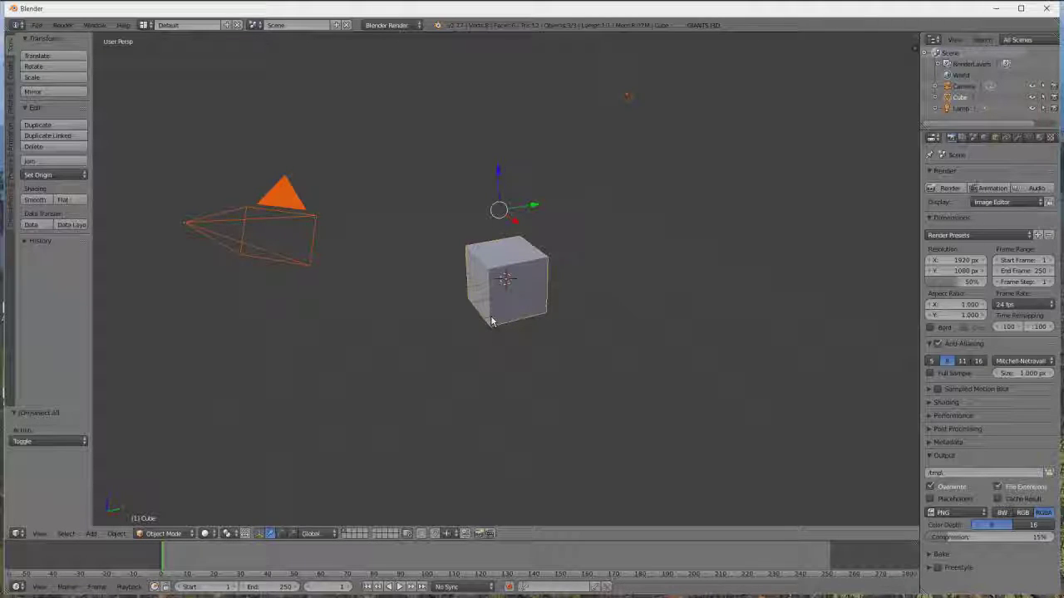
key(x)
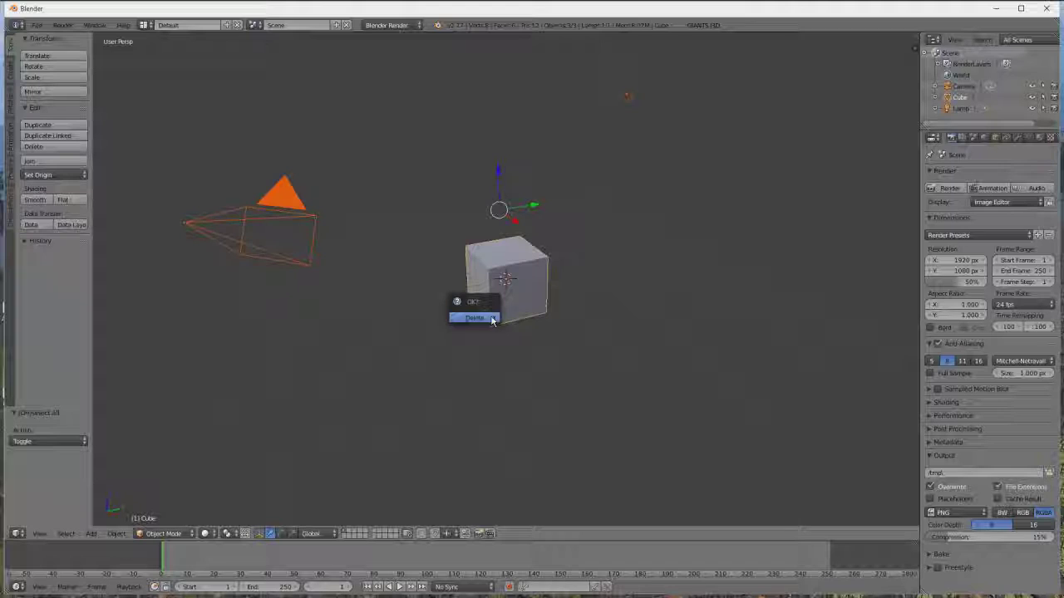
click(477, 318)
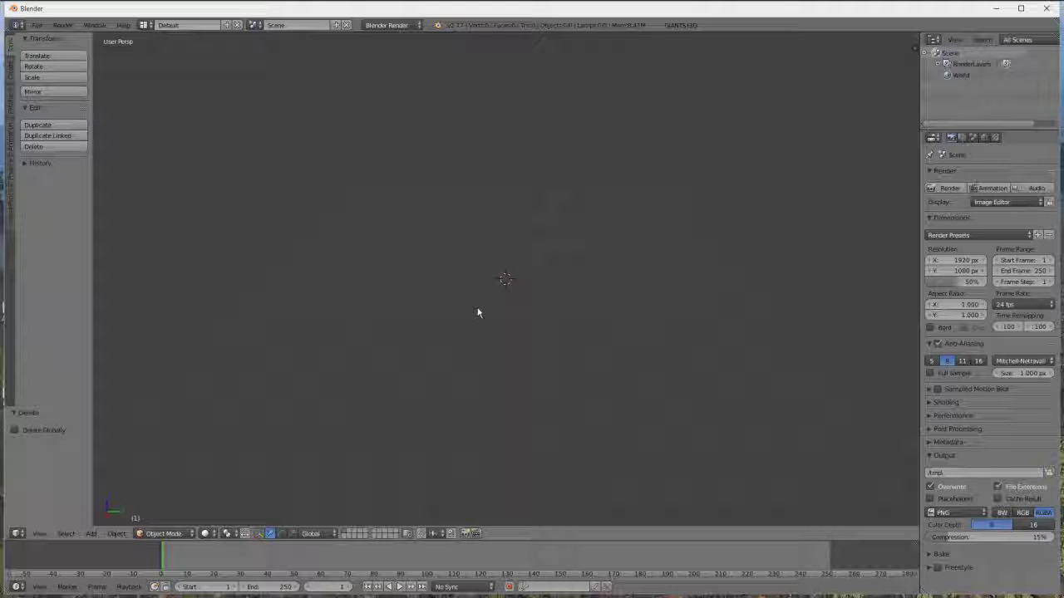
Add a cube and move it about 1.6 units along Y and about 1.2 units up along Z
key(shift+a)
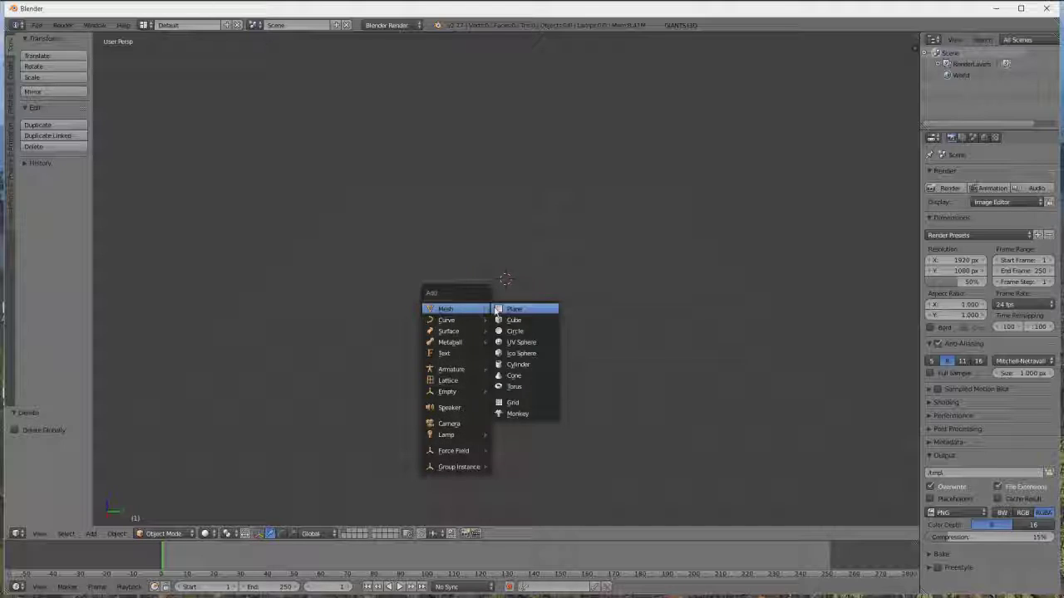
click(503, 321)
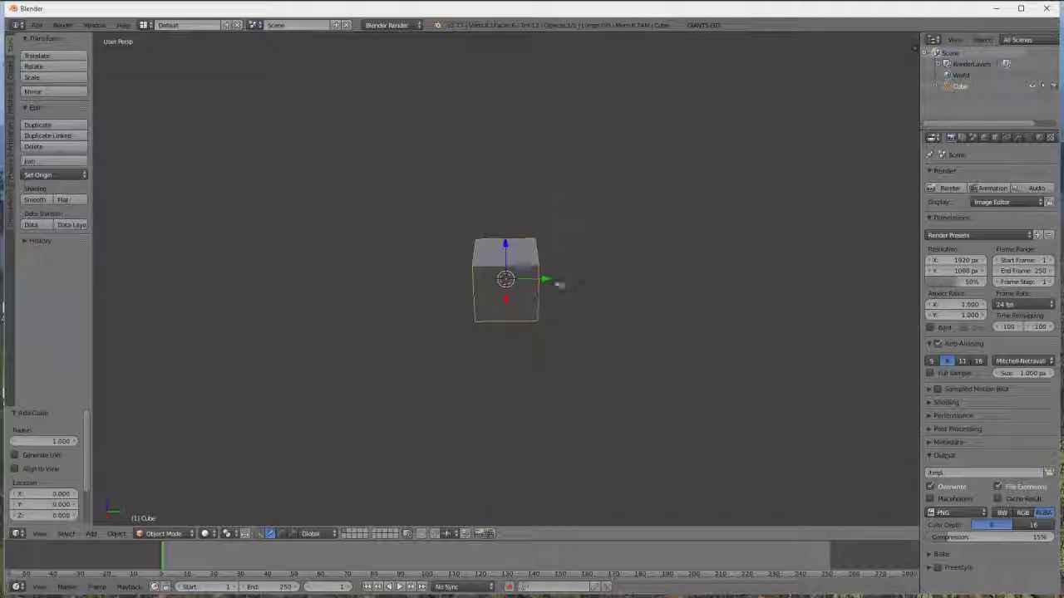
drag(542, 285, 593, 282)
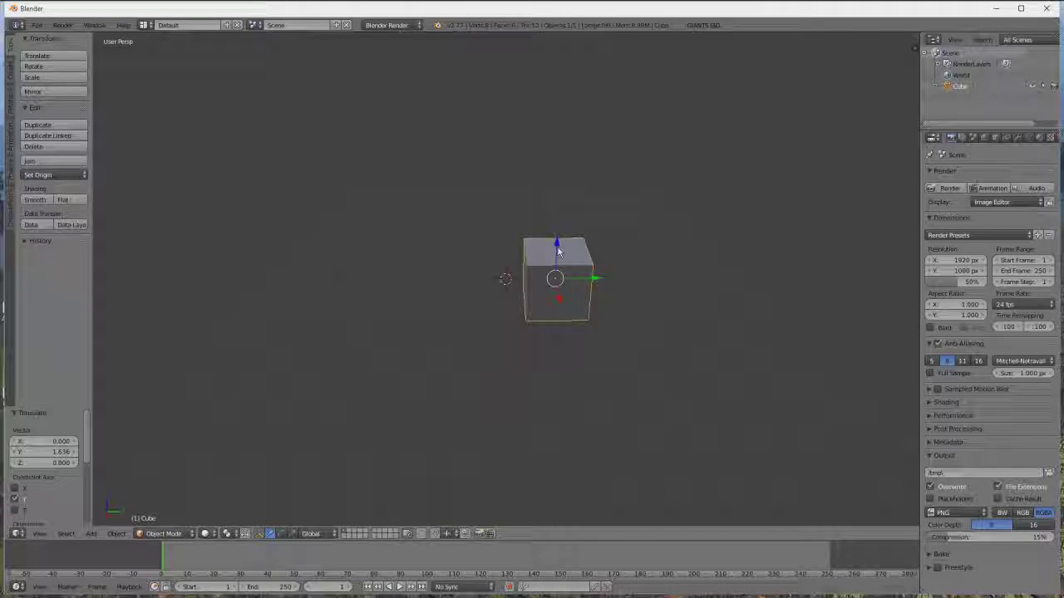
drag(558, 251, 569, 236)
middle_drag(569, 236, 574, 216)
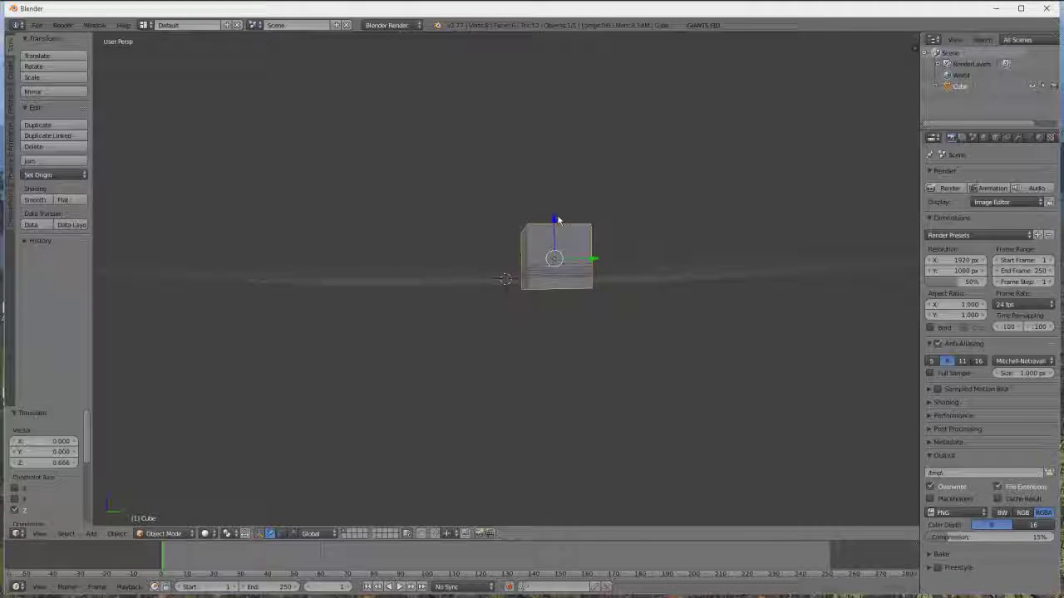
drag(558, 219, 561, 200)
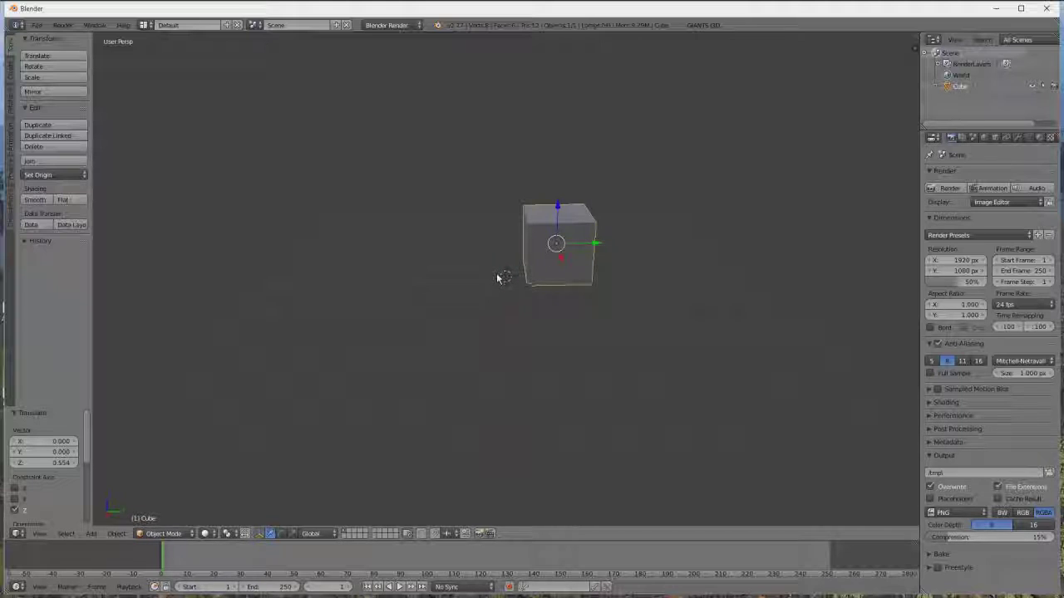
Add a Plain Axes empty at the scene origin
key(shift+a)
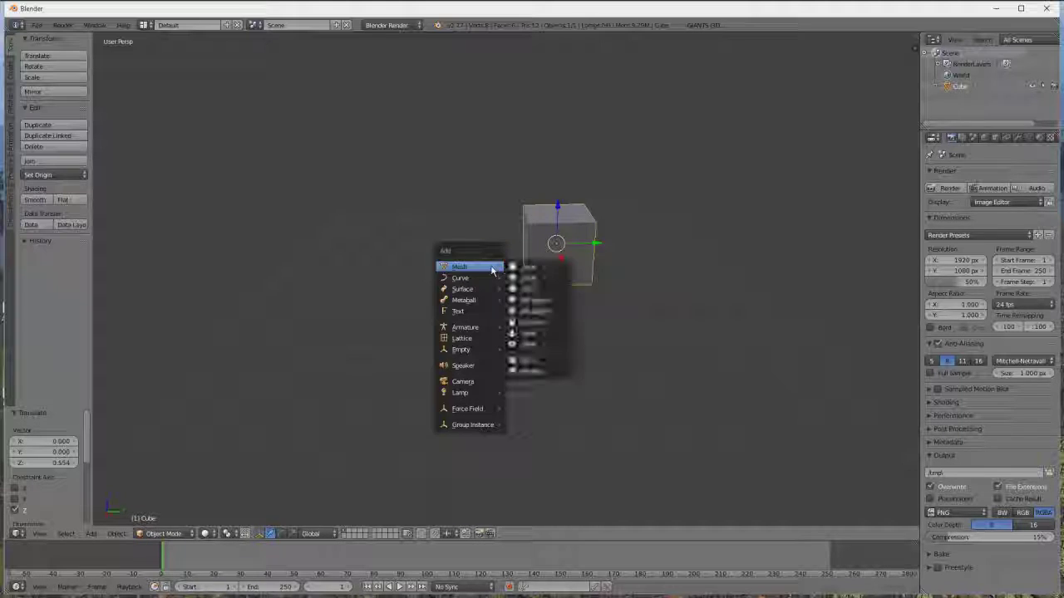
mouse_move(490, 349)
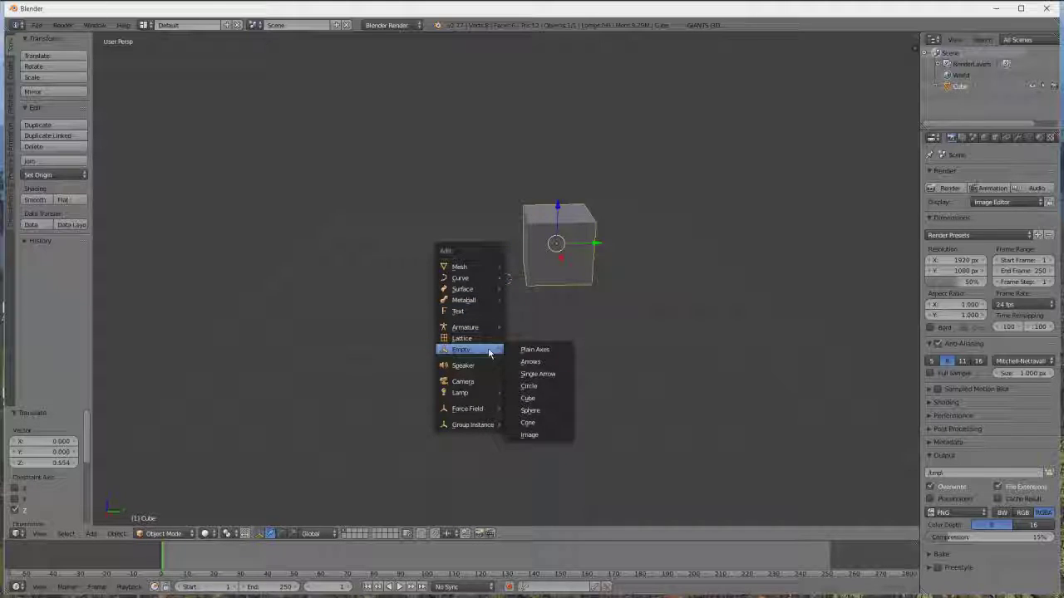
click(537, 350)
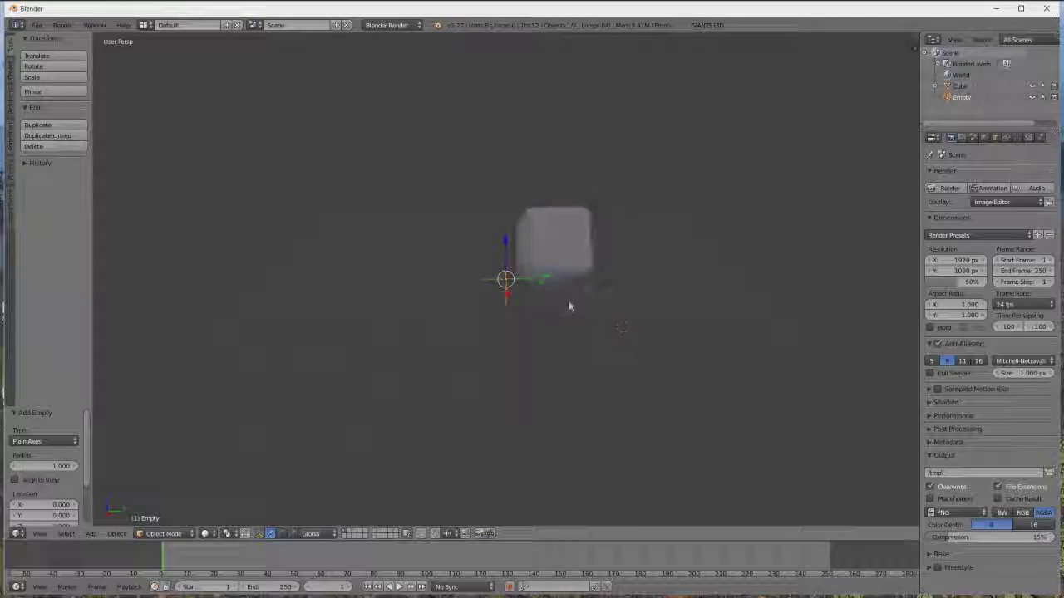
middle_drag(570, 308, 538, 335)
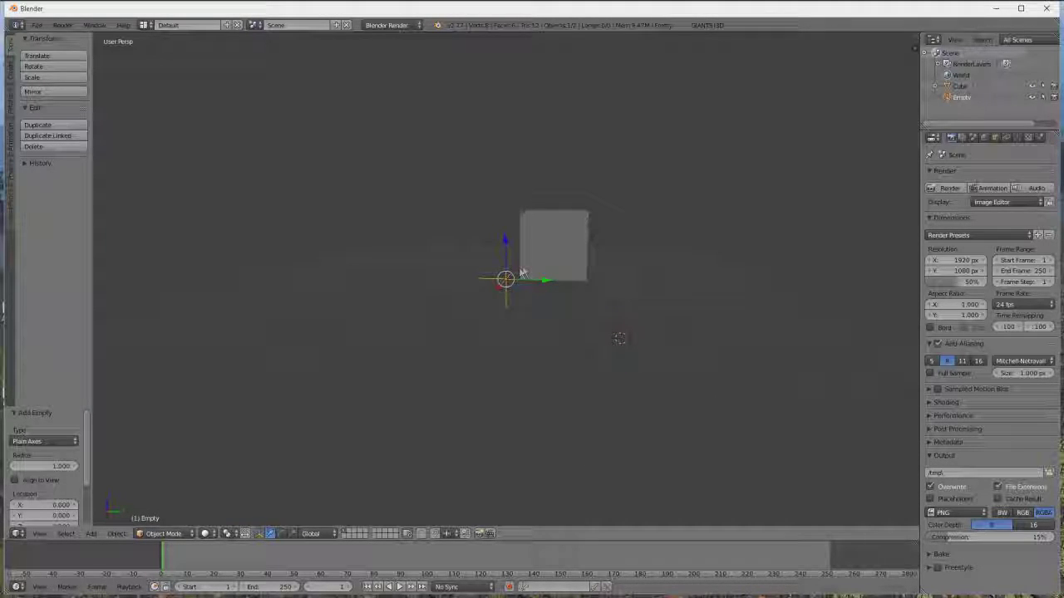
Rename the cube as "charpente" and the empty as "miroir"
click(960, 86)
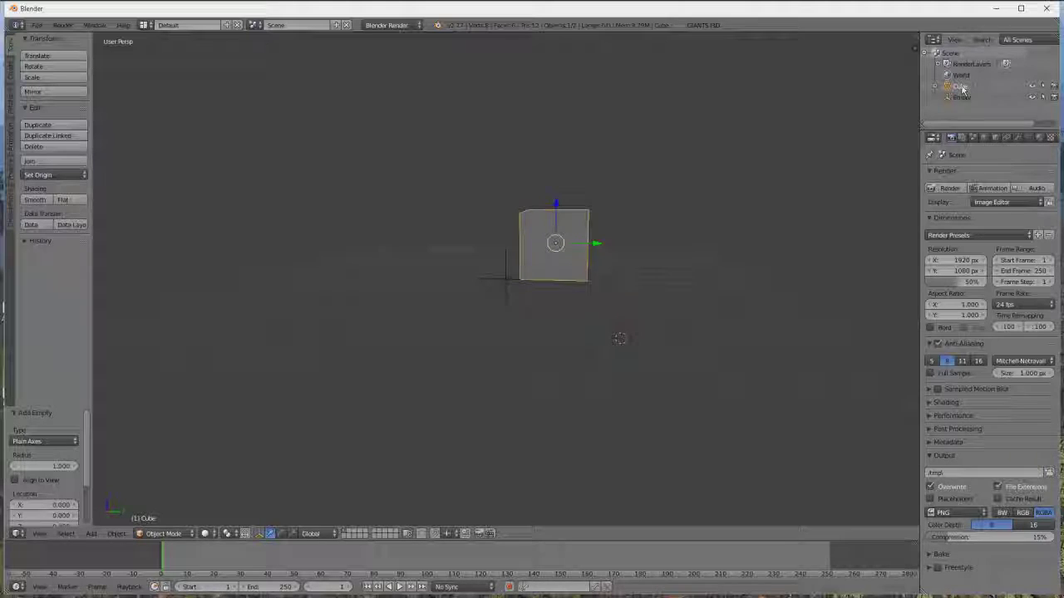
double_click(962, 88)
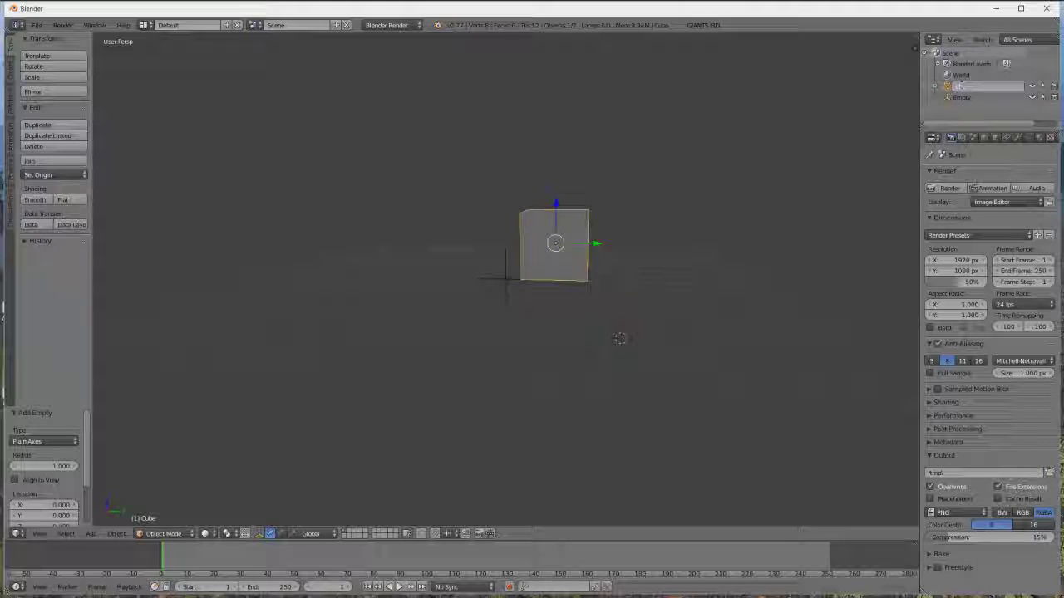
text(chassis)
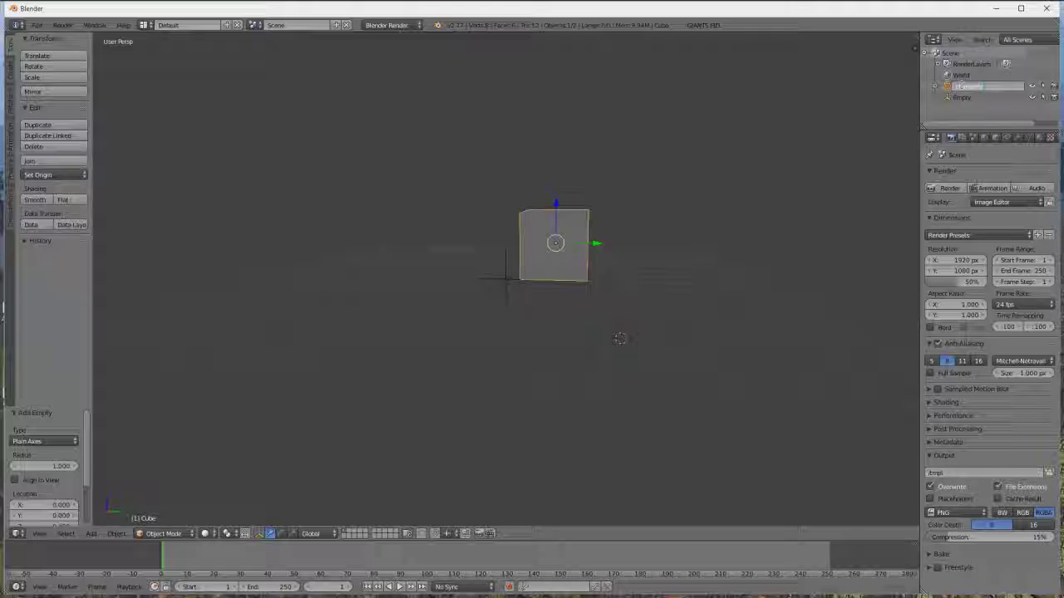
key(Return)
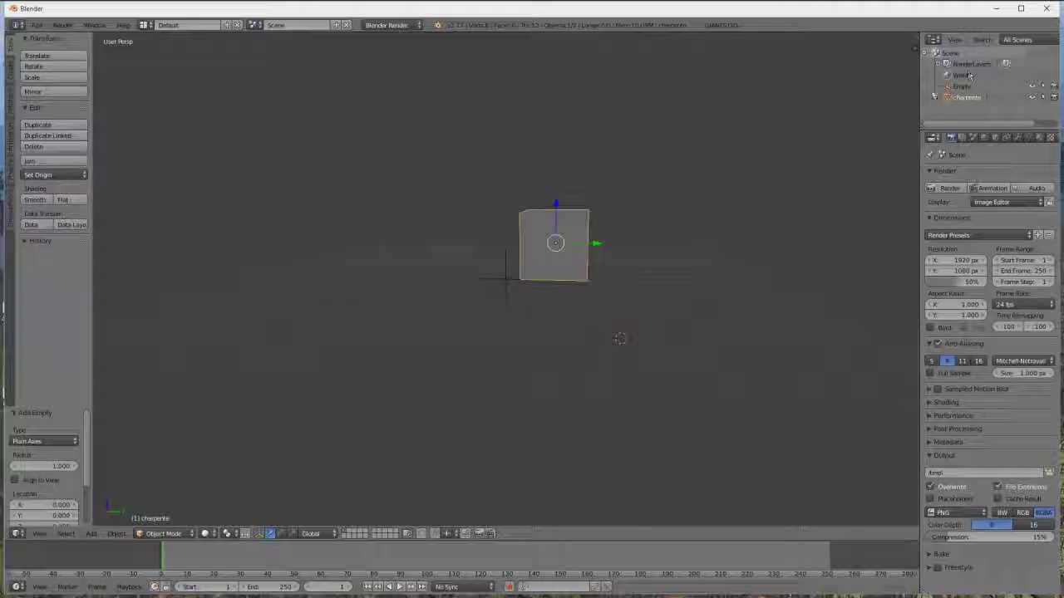
double_click(962, 87)
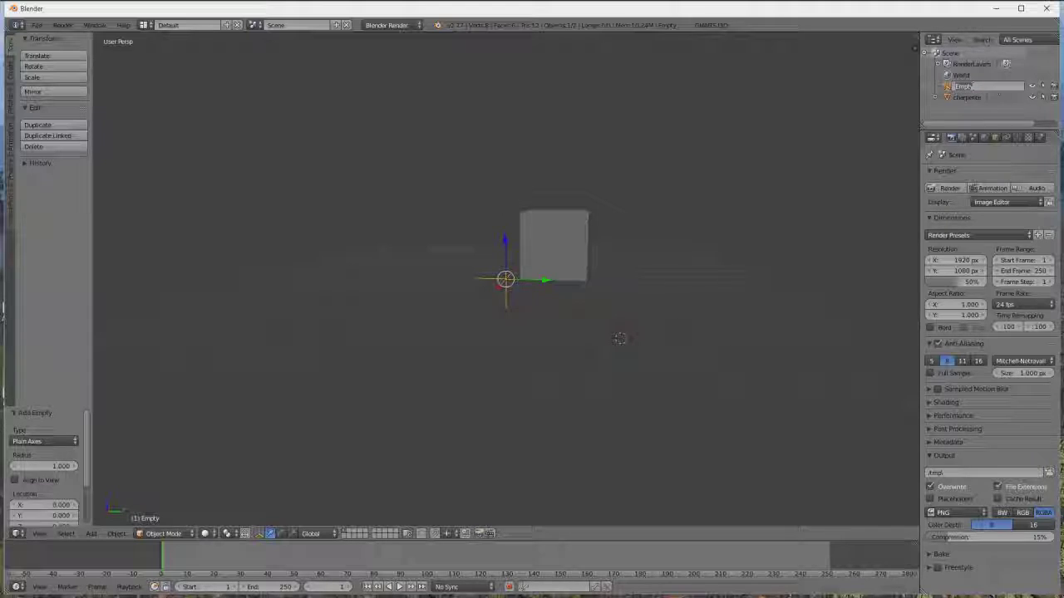
text(ha)
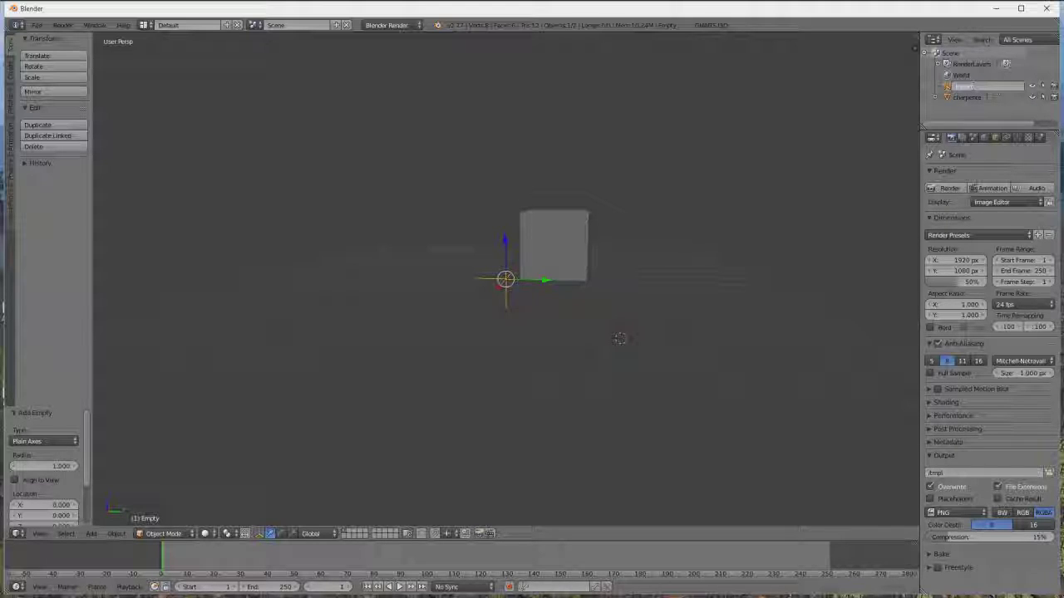
key(Return)
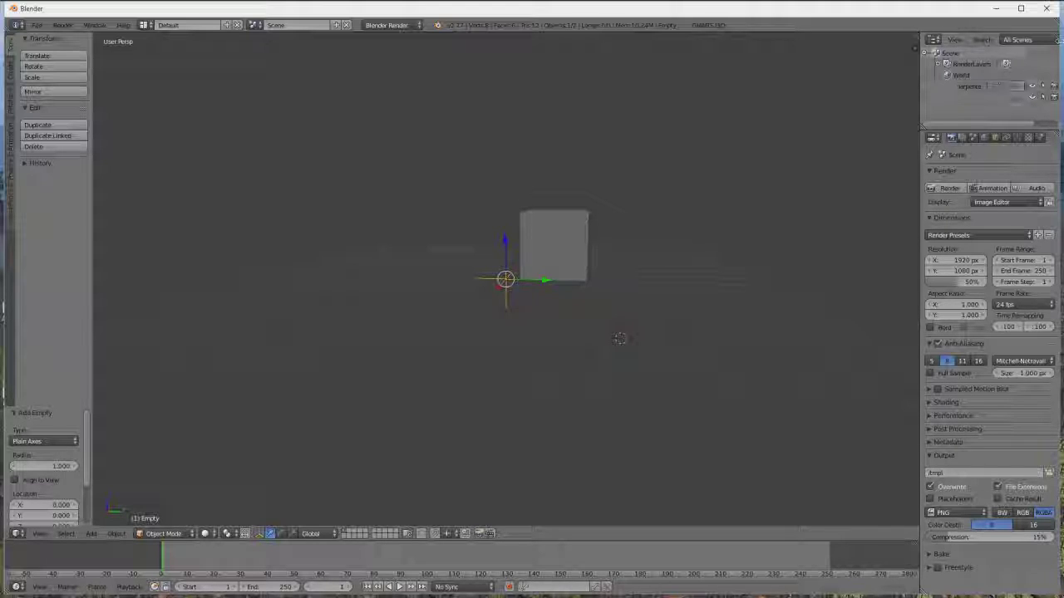
Add a Mirror modifier to the charpente cube, using the renamed empty as mirror object and the Y axis instead of X
click(964, 87)
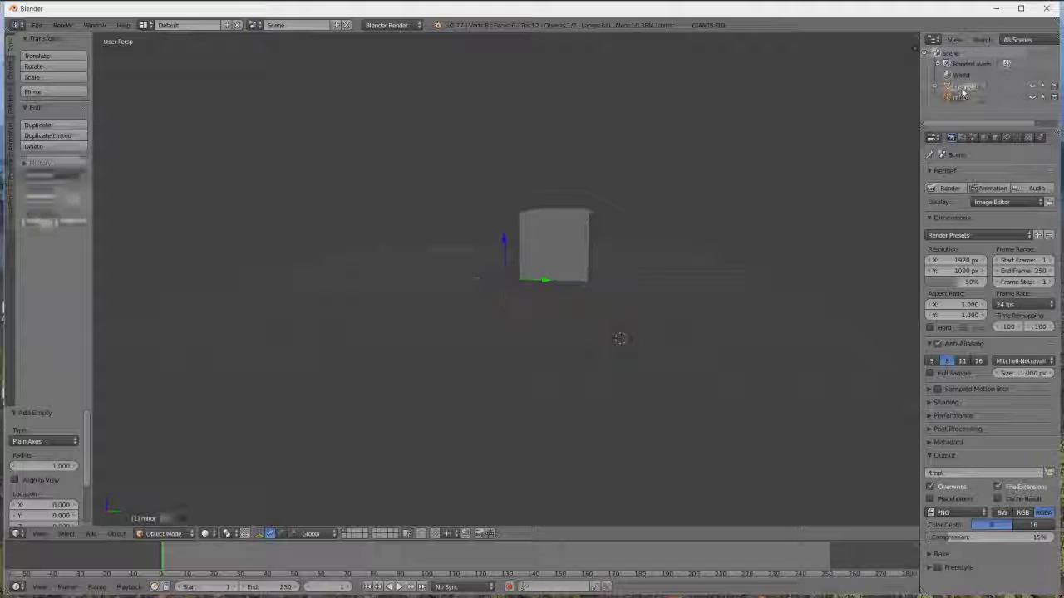
click(1017, 138)
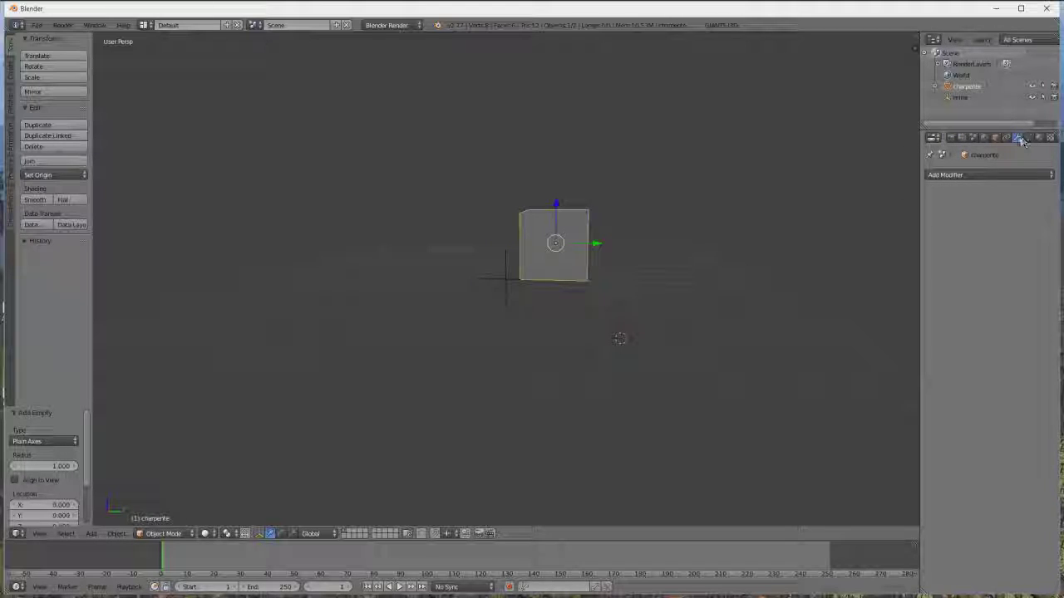
click(969, 175)
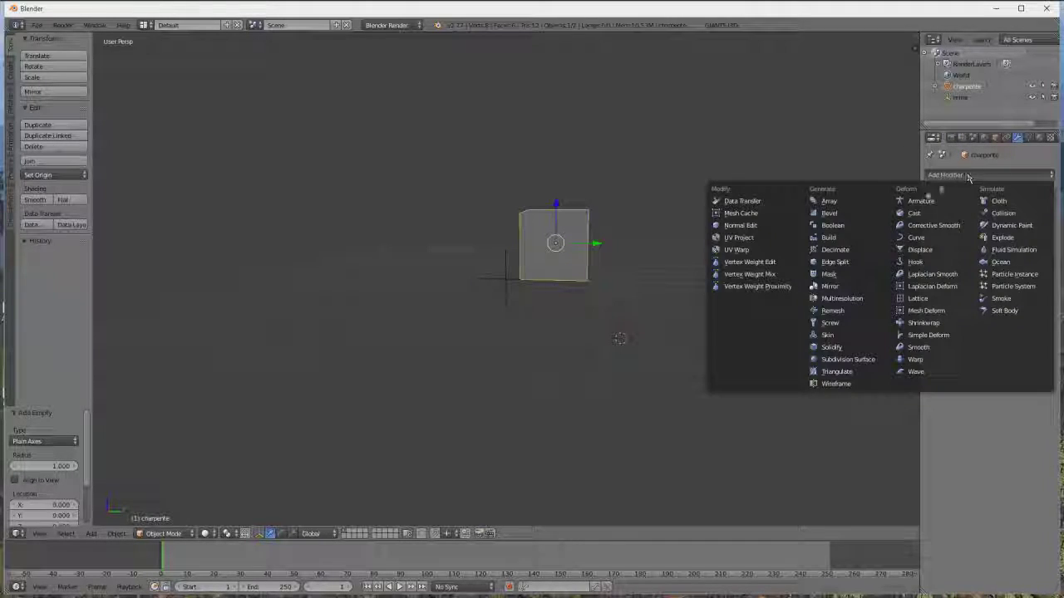
click(829, 286)
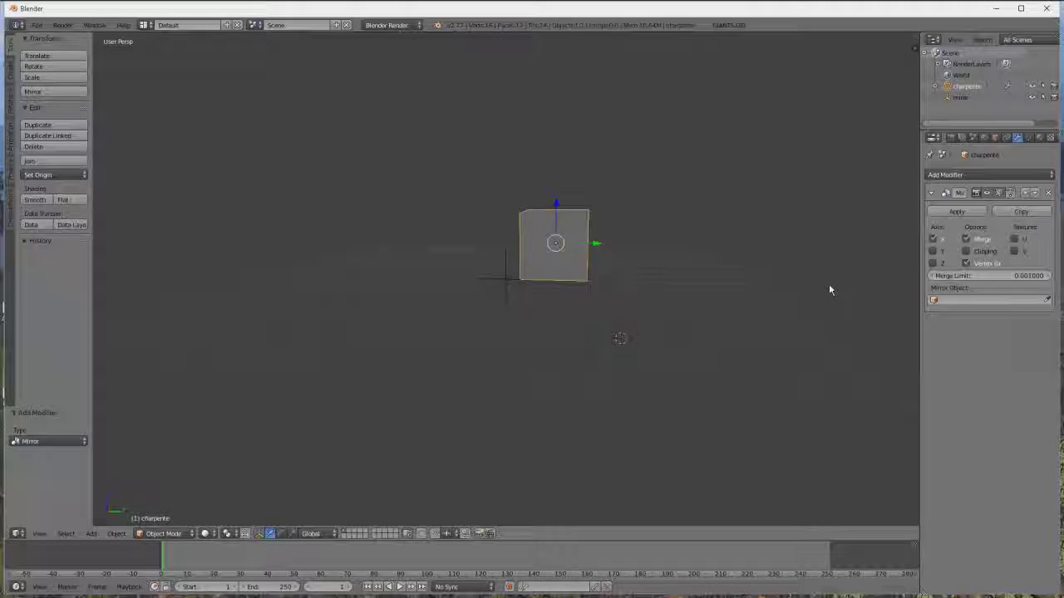
click(966, 299)
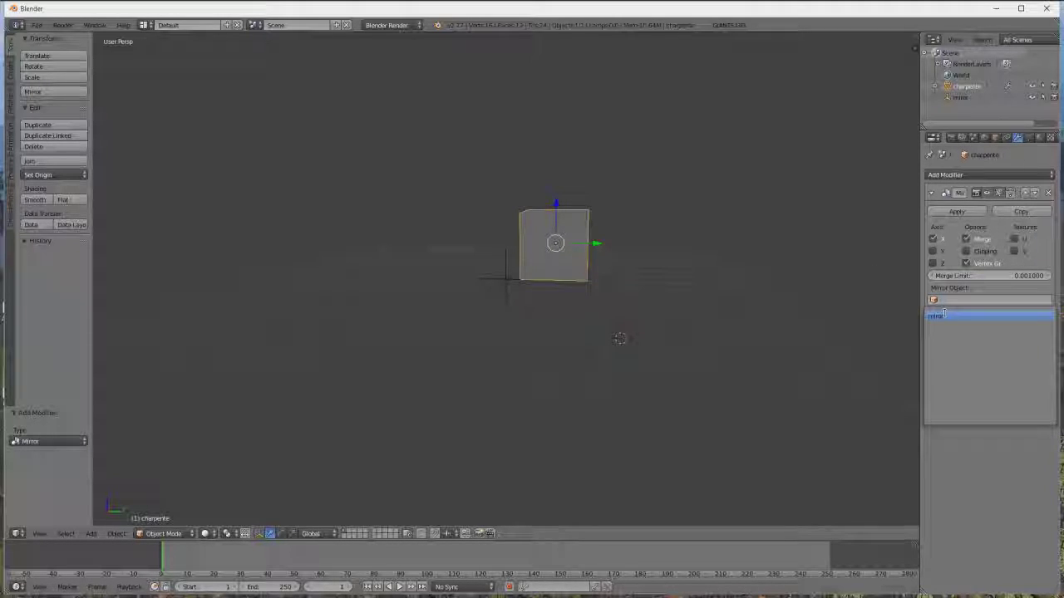
click(939, 315)
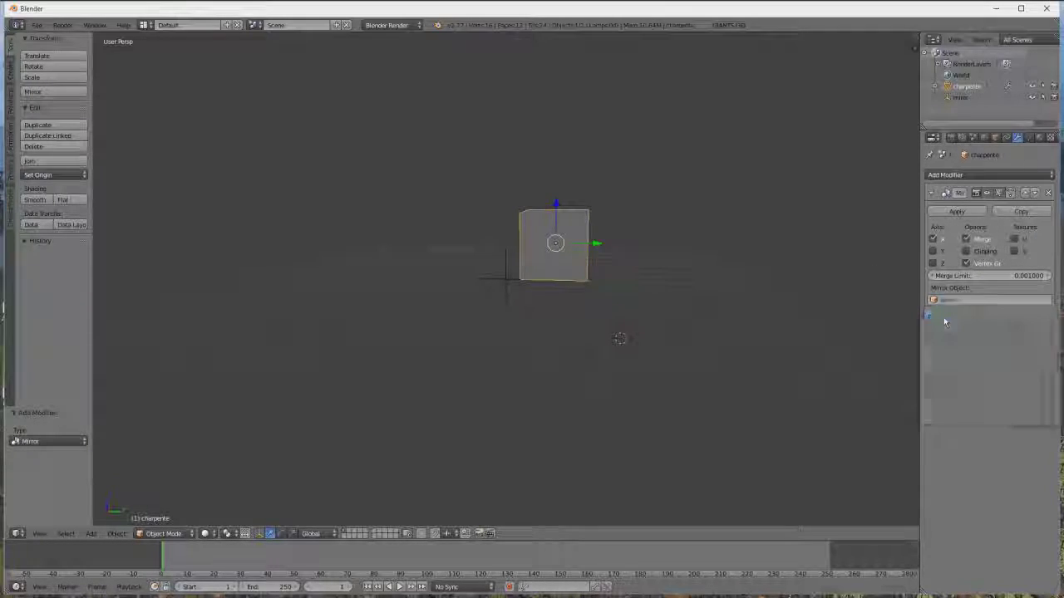
click(932, 239)
click(933, 251)
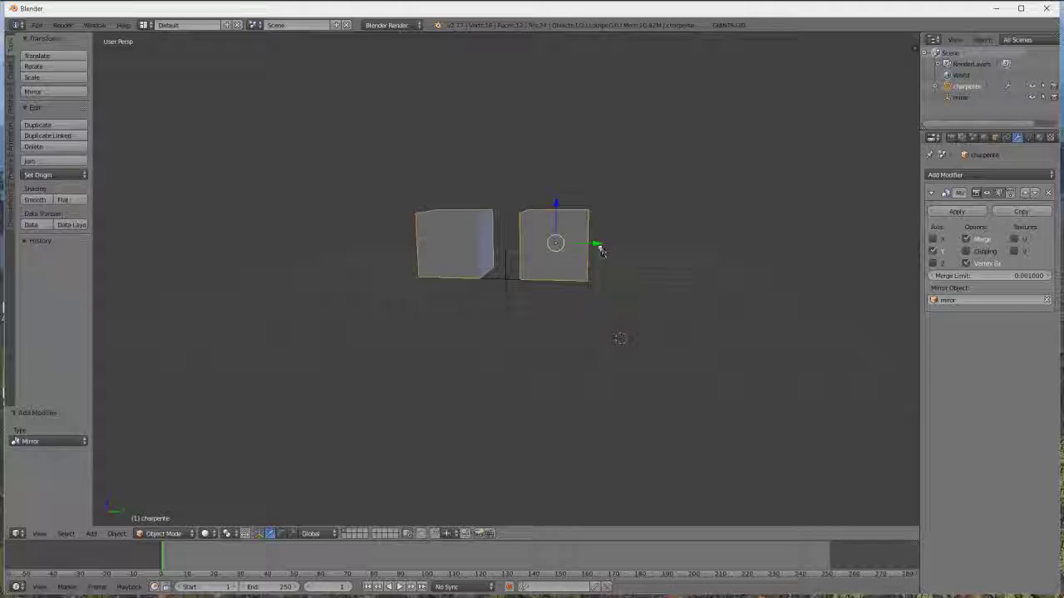
Move the charpente cube about 0.17 units along Y, away from the empty
key(g)
key(y)
click(599, 287)
middle_drag(599, 307, 726, 257)
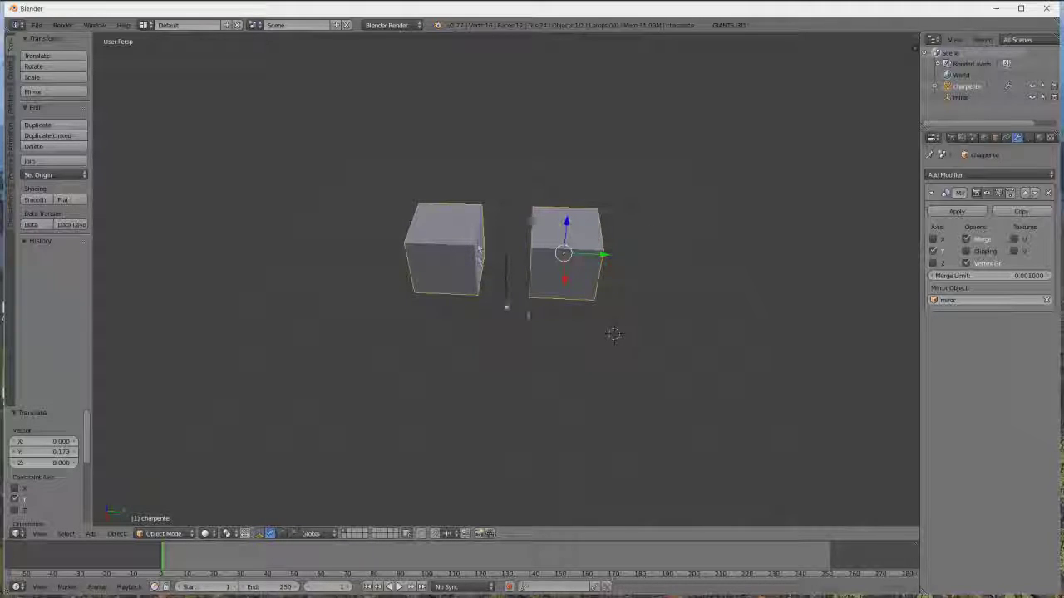
Enable Clipping and the U and V texture options in the Mirror modifier, and widen the 3D viewport slightly
click(965, 251)
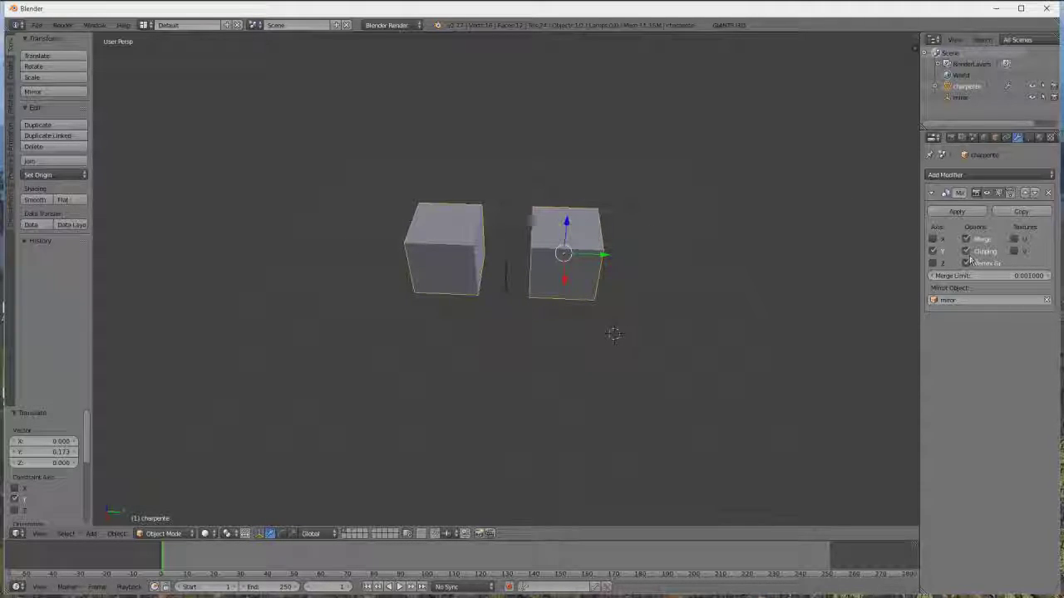
click(1014, 239)
click(1014, 250)
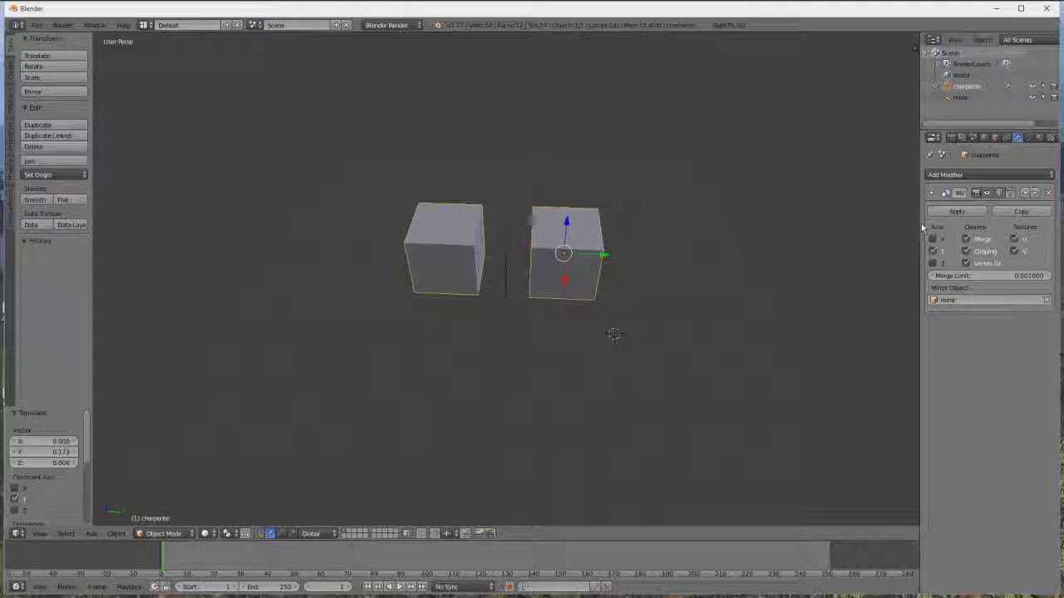
drag(921, 223, 947, 224)
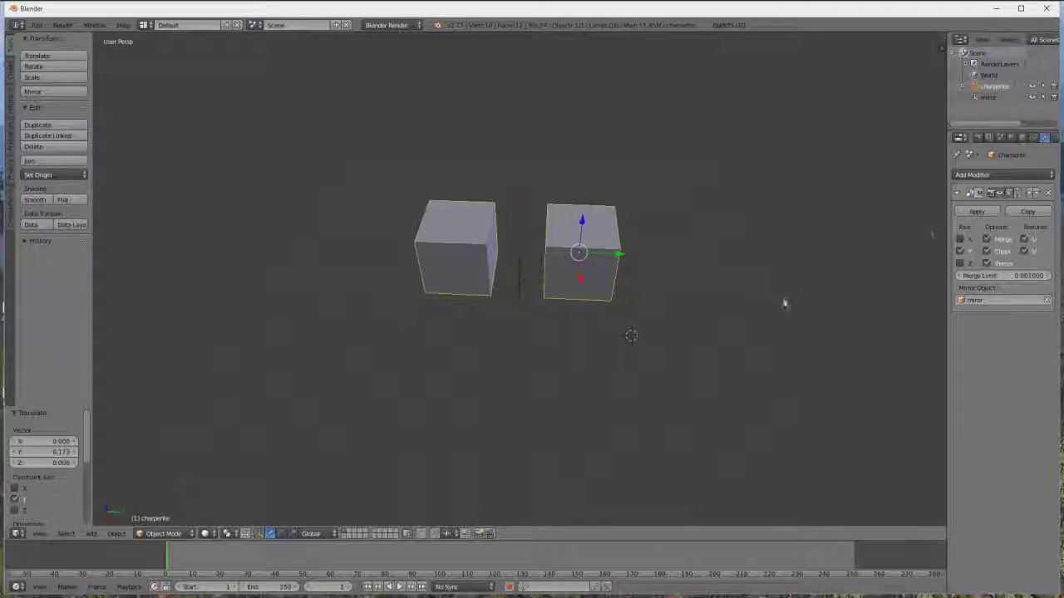
middle_drag(501, 316, 490, 308)
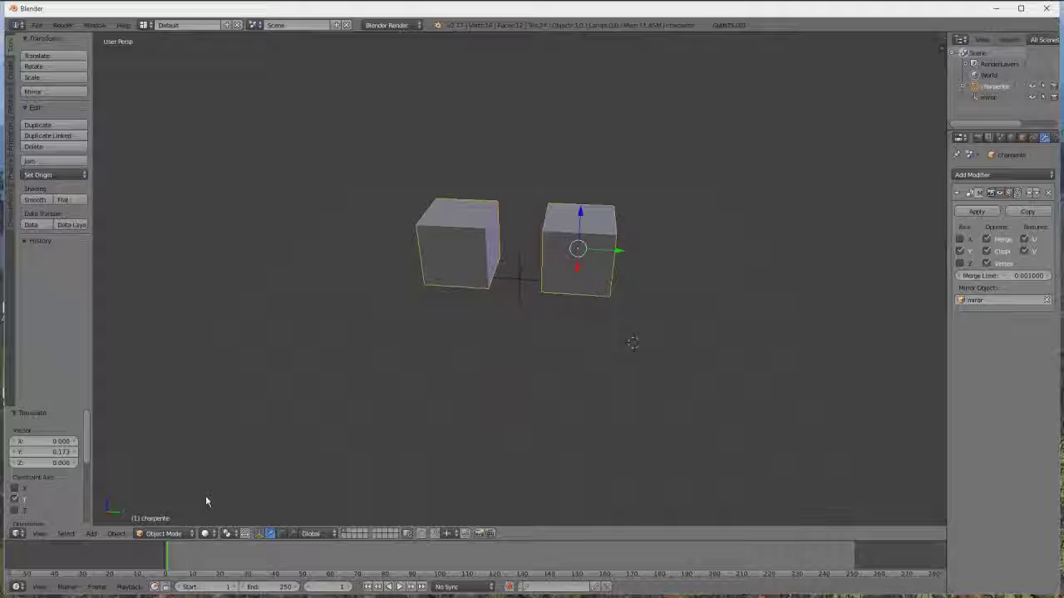
Enter Edit Mode on the charpente cube and enable face selection
middle_drag(480, 318, 431, 342)
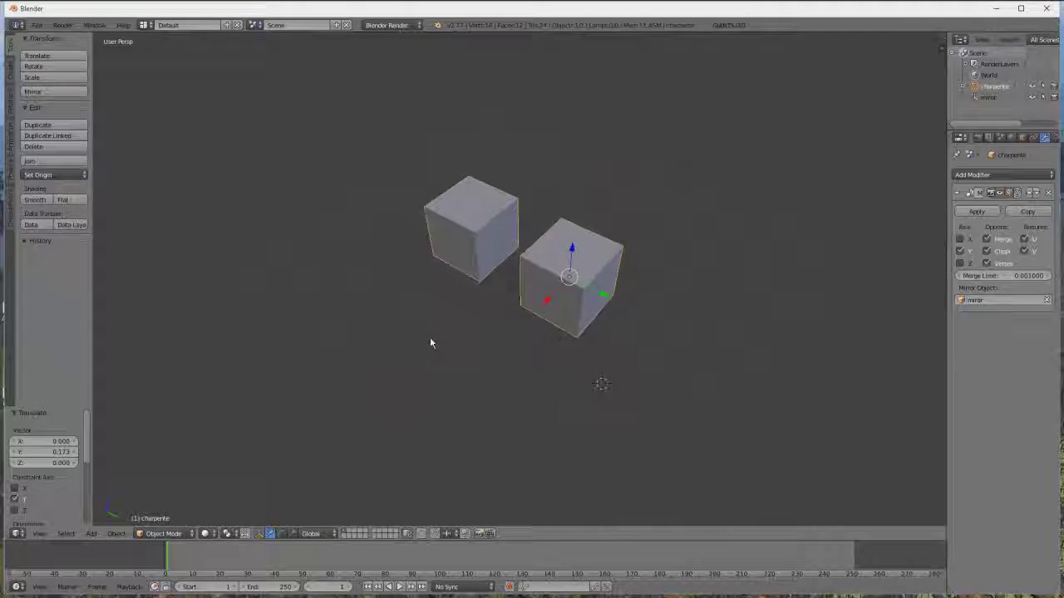
click(150, 534)
click(162, 508)
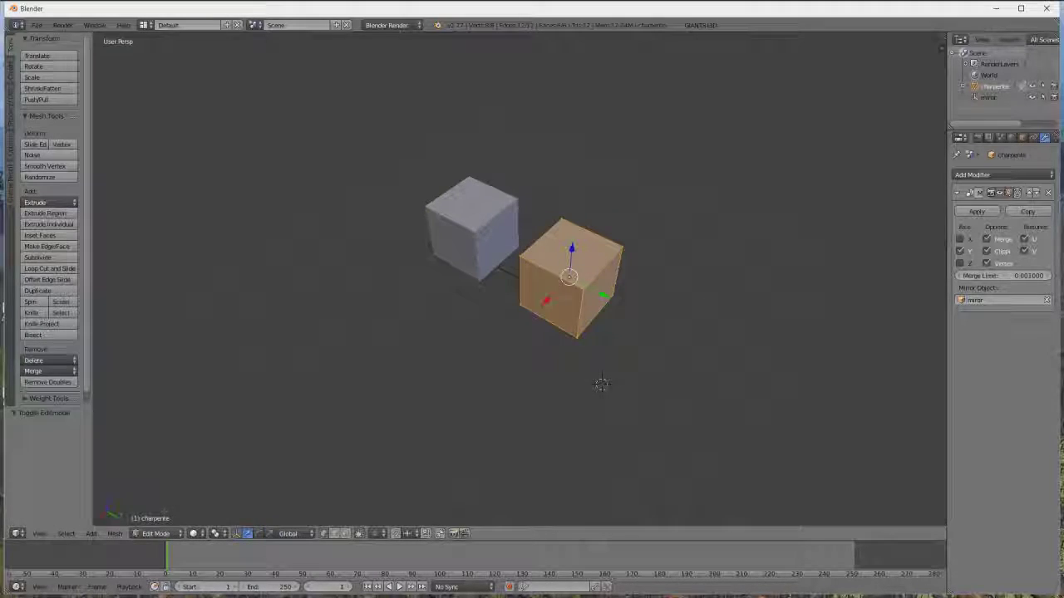
click(334, 534)
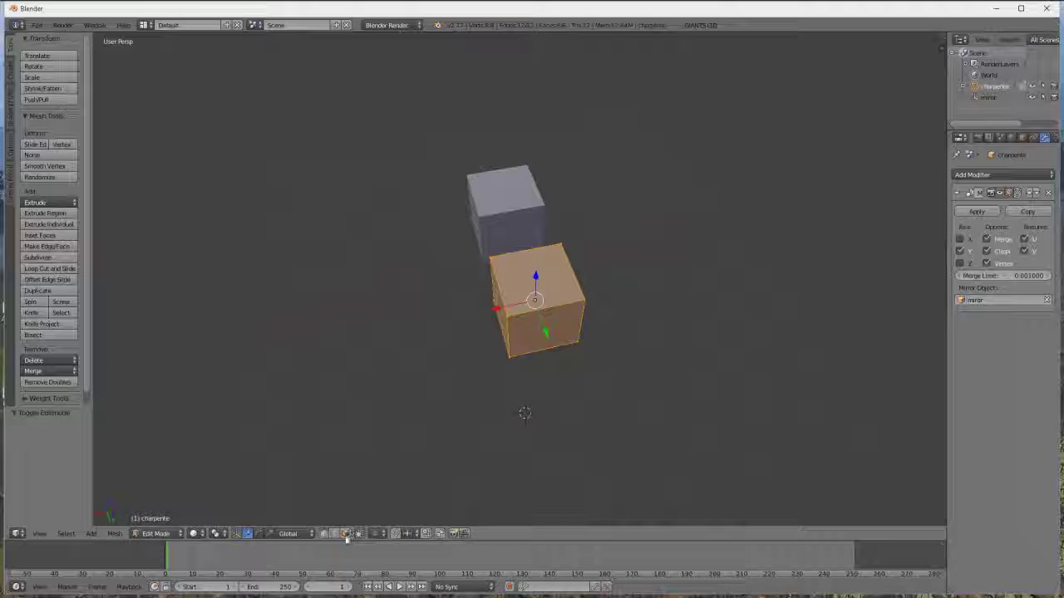
Flatten the charpente cube into a slab by lowering its top face about 1.85 units along Z, and raise that face slightly again
right_click(541, 305)
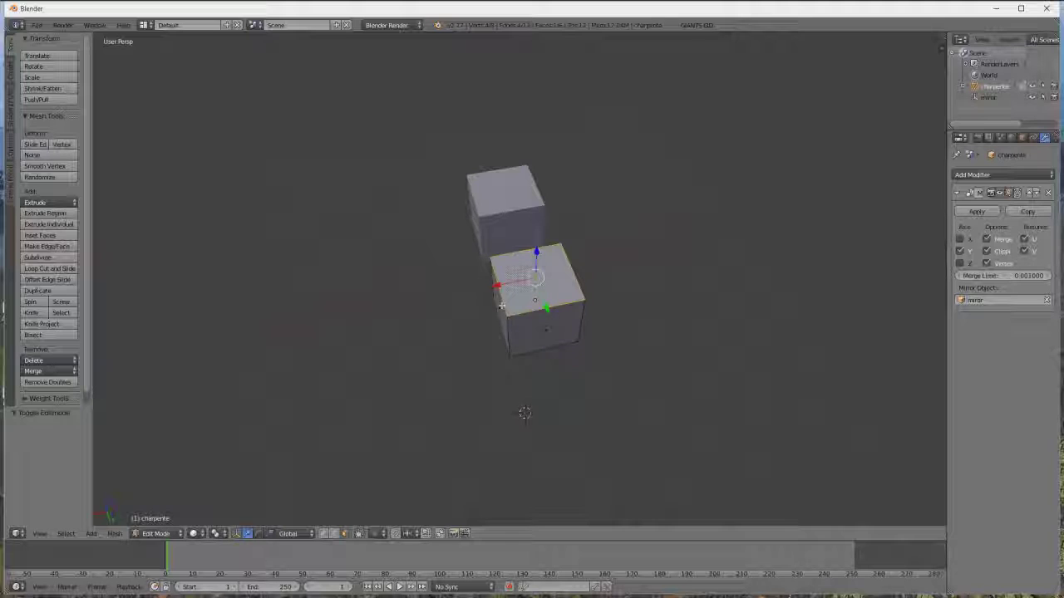
key(g)
key(z)
click(536, 324)
middle_drag(530, 333, 565, 304)
scroll(571, 311, up, 5)
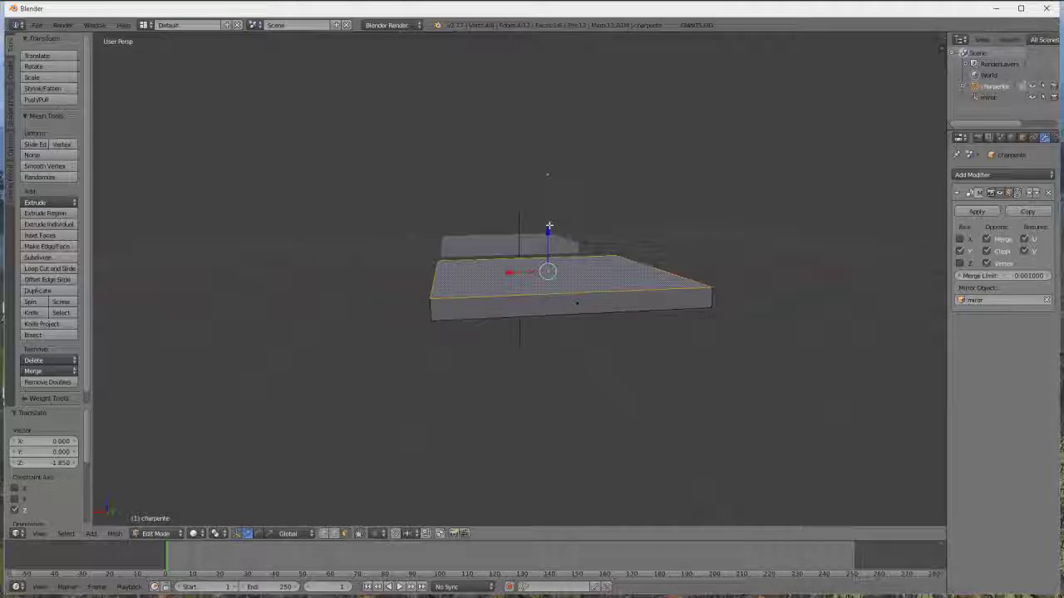
drag(550, 237, 553, 218)
Move the slab's long side face about 1.73 units along X to form a narrow beam, and nudge it up by 0.019 and 0.014 units
middle_drag(444, 300, 557, 262)
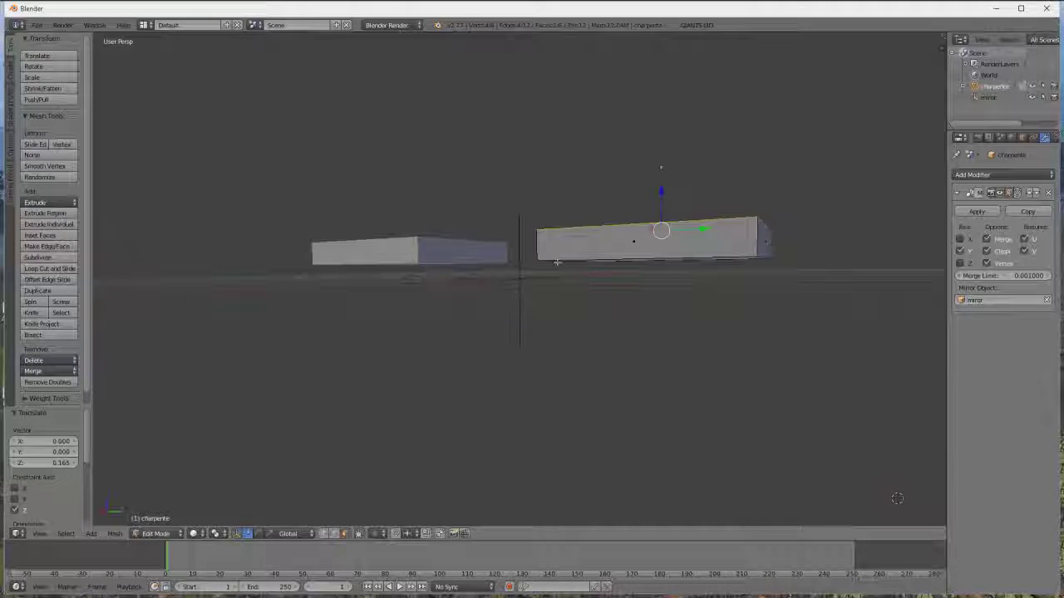
right_click(563, 254)
mouse_move(626, 241)
mouse_down()
mouse_move(649, 239)
mouse_move(624, 245)
mouse_up()
middle_drag(624, 246, 657, 419)
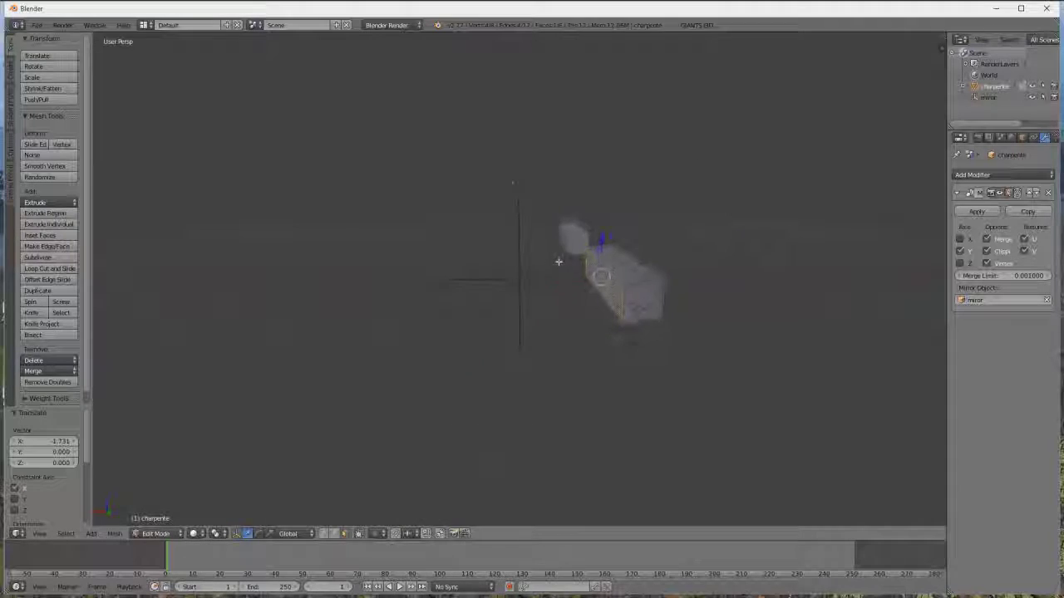
middle_drag(558, 262, 551, 254)
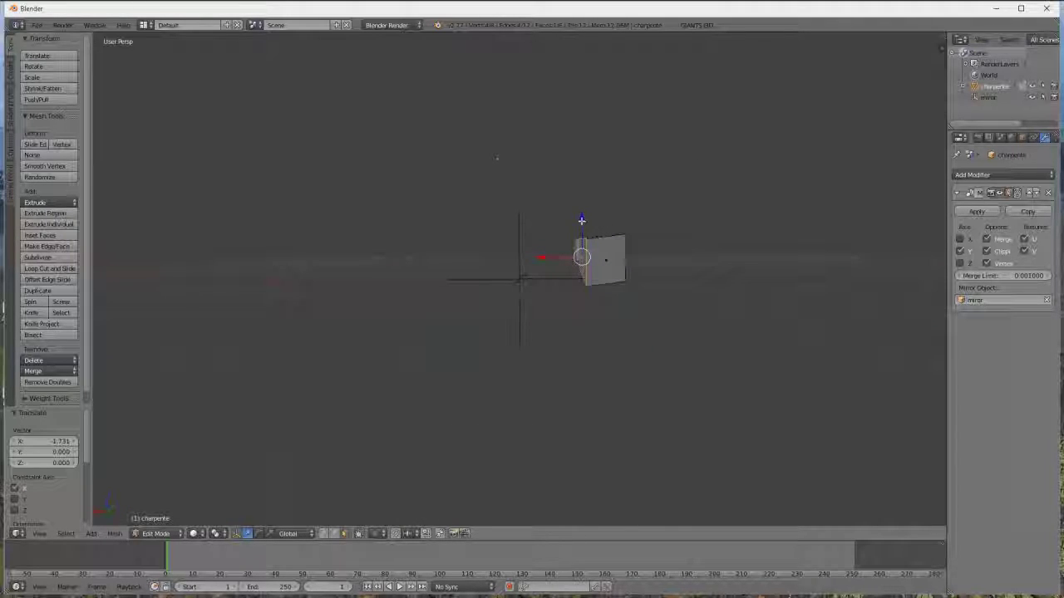
drag(581, 221, 581, 218)
middle_drag(460, 358, 452, 365)
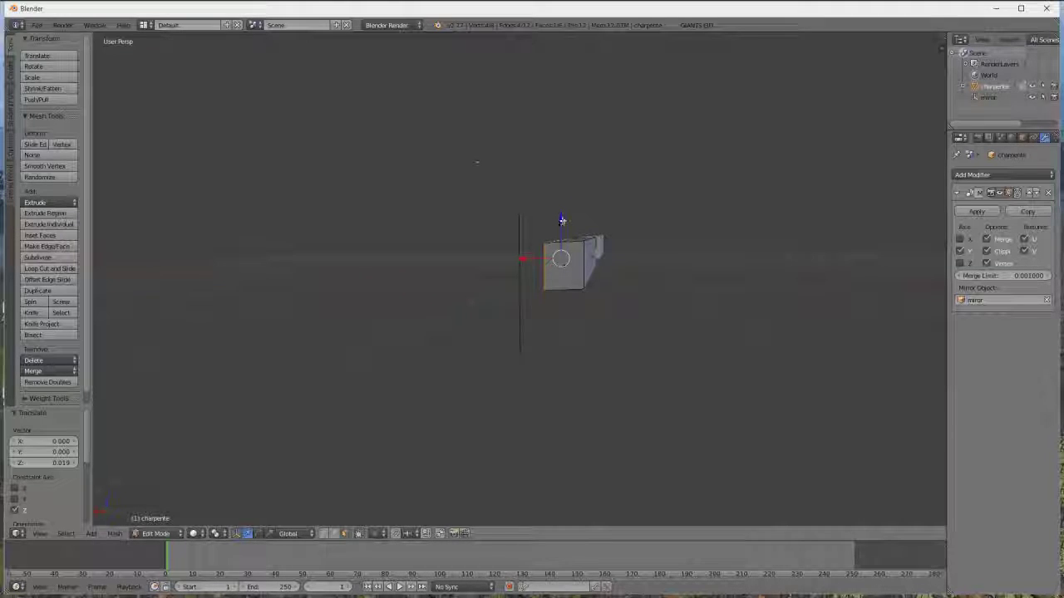
drag(562, 220, 561, 219)
Move the beam's inner end face about 1.92 units along Y to the mirror plane and its outer end face about 0.33 units outward
middle_drag(561, 290, 739, 326)
right_click(539, 220)
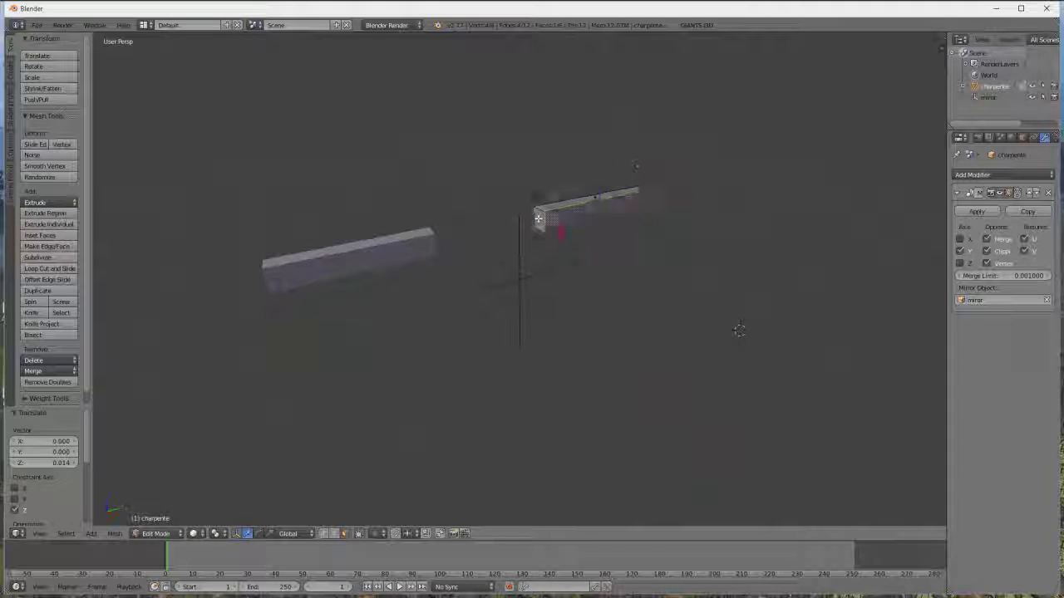
drag(571, 213, 433, 236)
middle_drag(545, 320, 331, 292)
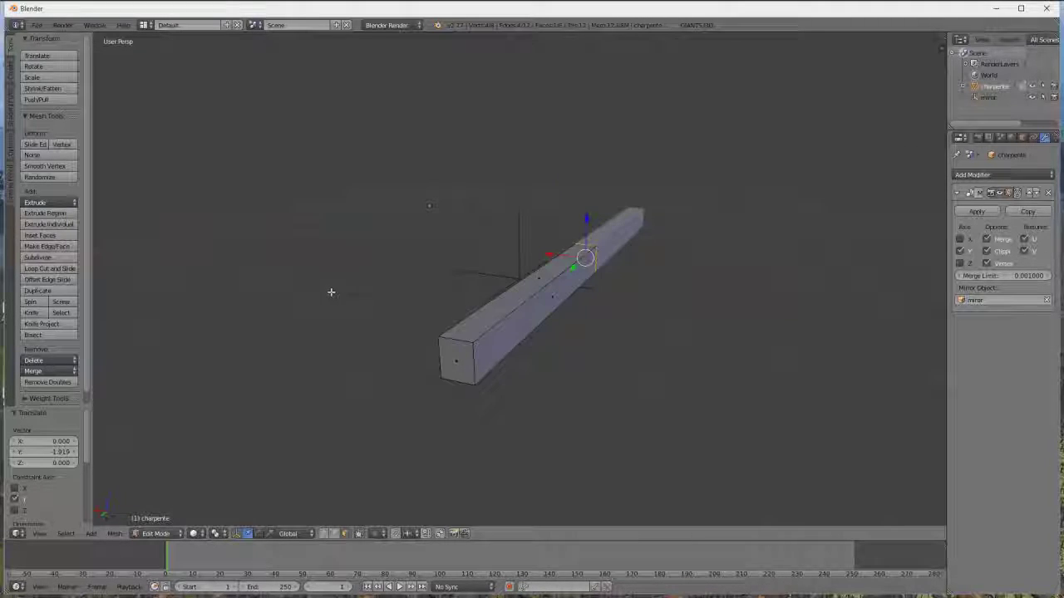
right_click(451, 357)
drag(434, 379, 402, 405)
middle_drag(402, 405, 468, 404)
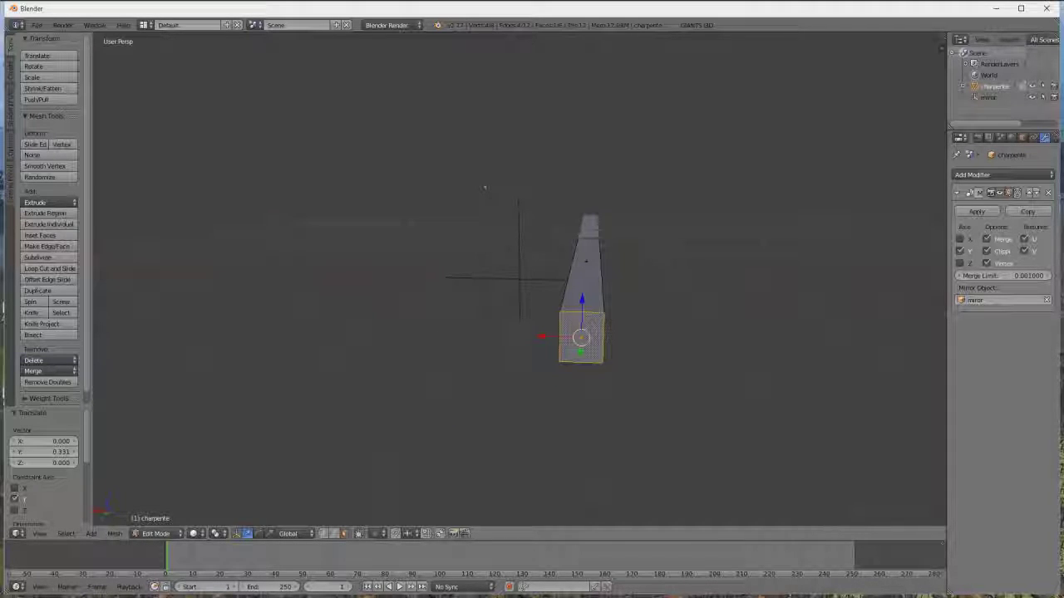
Refine the beam's cross-section by shifting its side face about 0.04 units along X and its top face about 0.08 units along Z
middle_drag(480, 352, 513, 337)
right_click(614, 282)
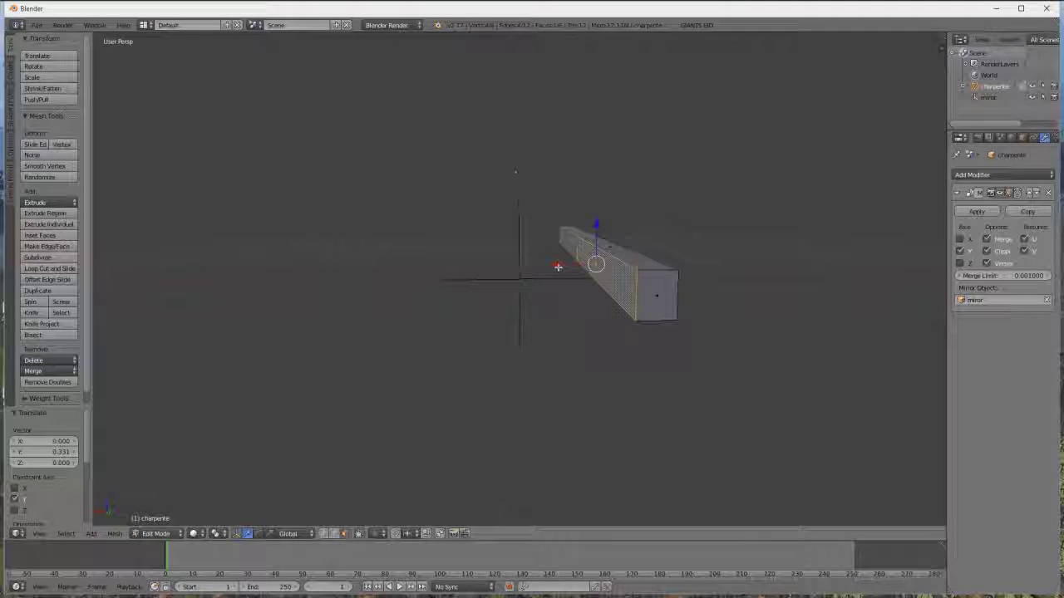
drag(558, 267, 633, 258)
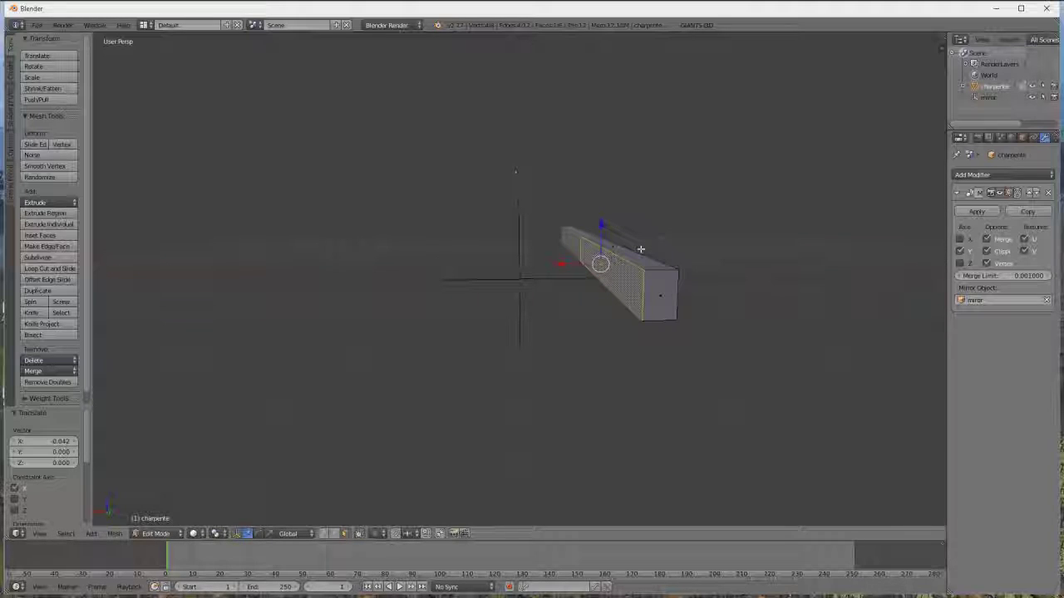
right_click(637, 254)
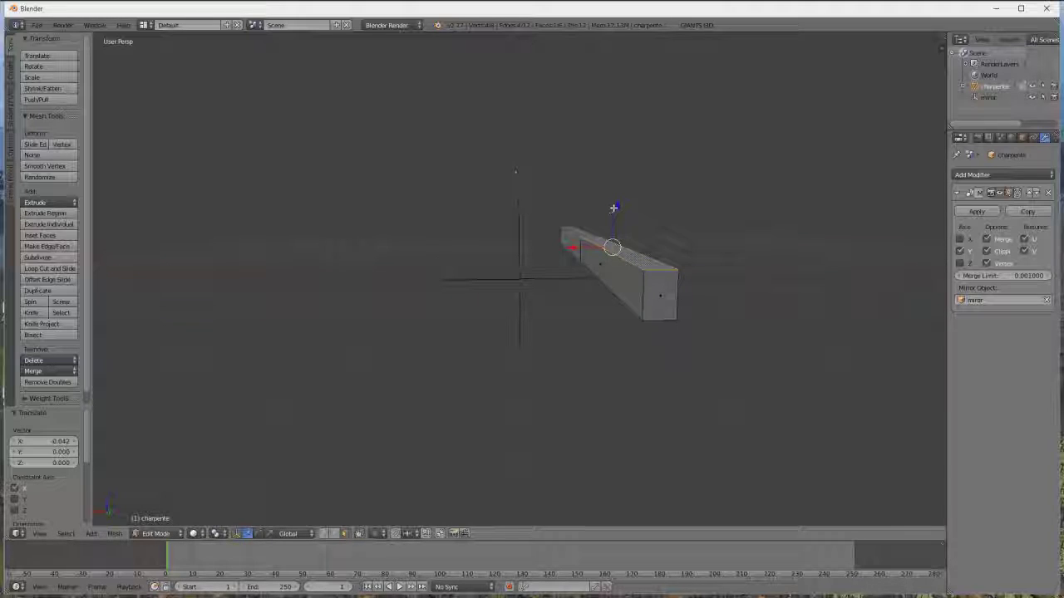
drag(613, 208, 613, 200)
Add one loop cut across the beam and slide it close to the mirror plane
middle_drag(492, 325, 577, 363)
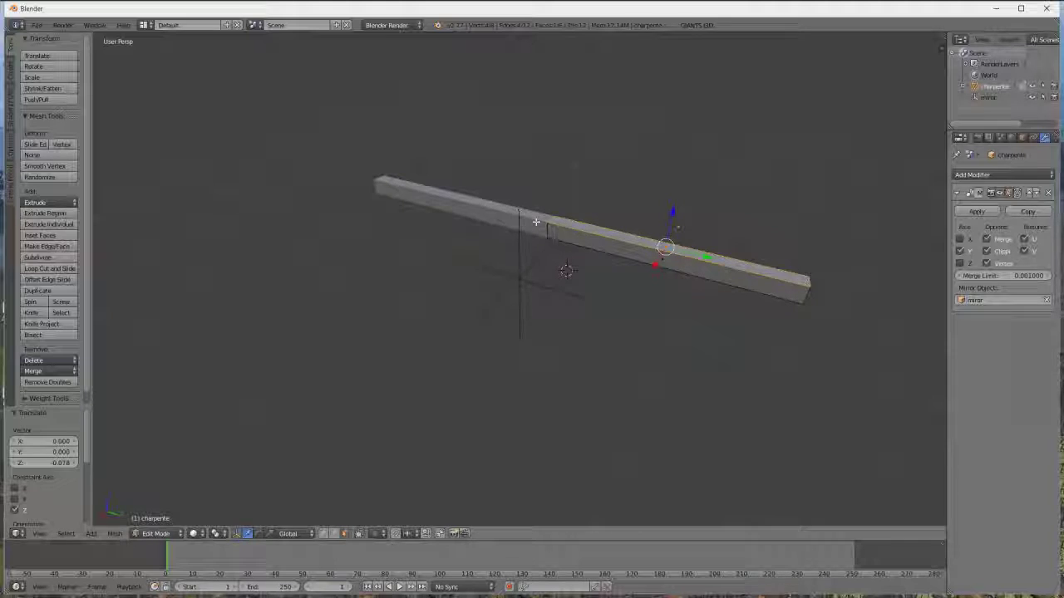
key(ctrl+r)
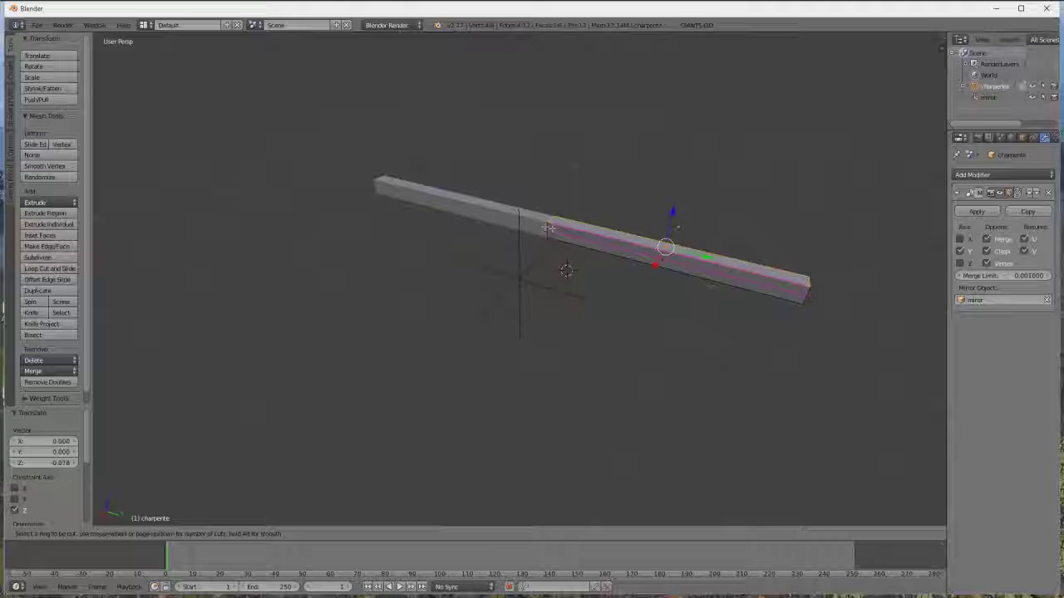
click(585, 230)
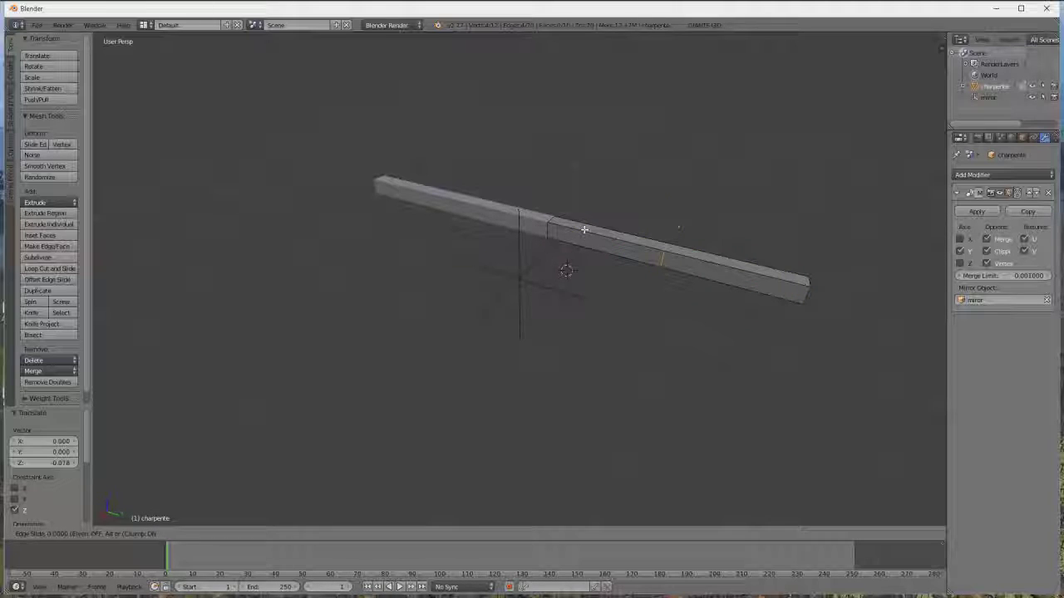
click(467, 234)
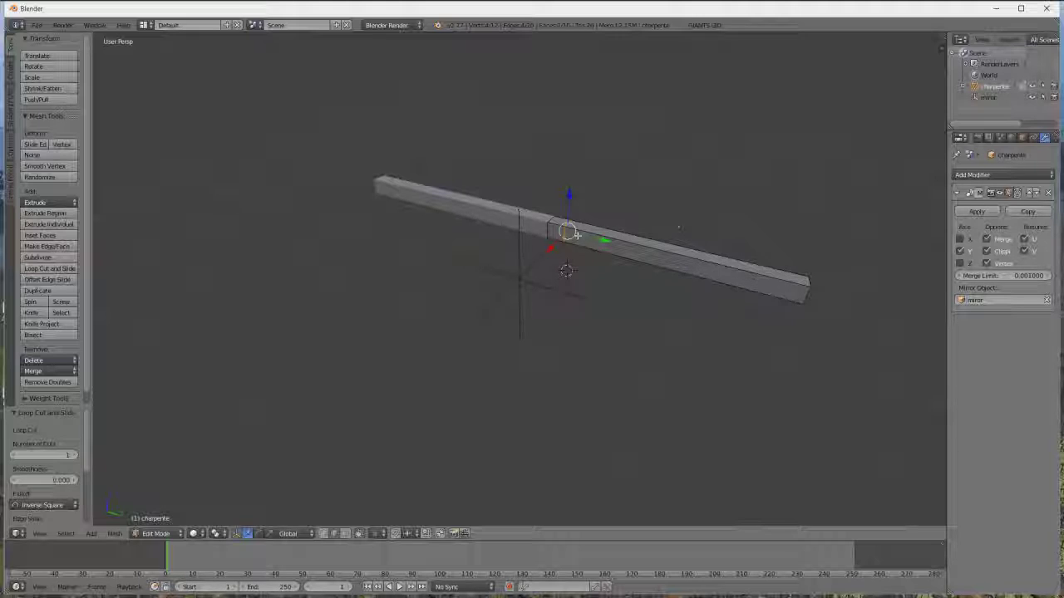
Extrude the short central top face 1.787 units up, move it 1.116 along Y with Clipping off, lower it 1.266, and re-enable Clipping
click(345, 533)
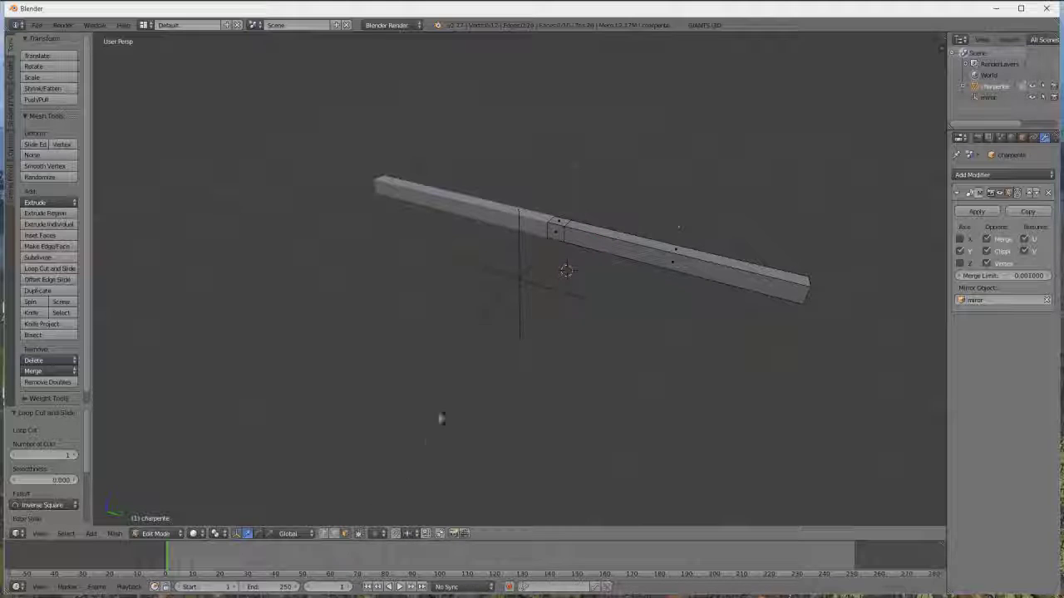
right_click(552, 218)
key(e)
click(594, 91)
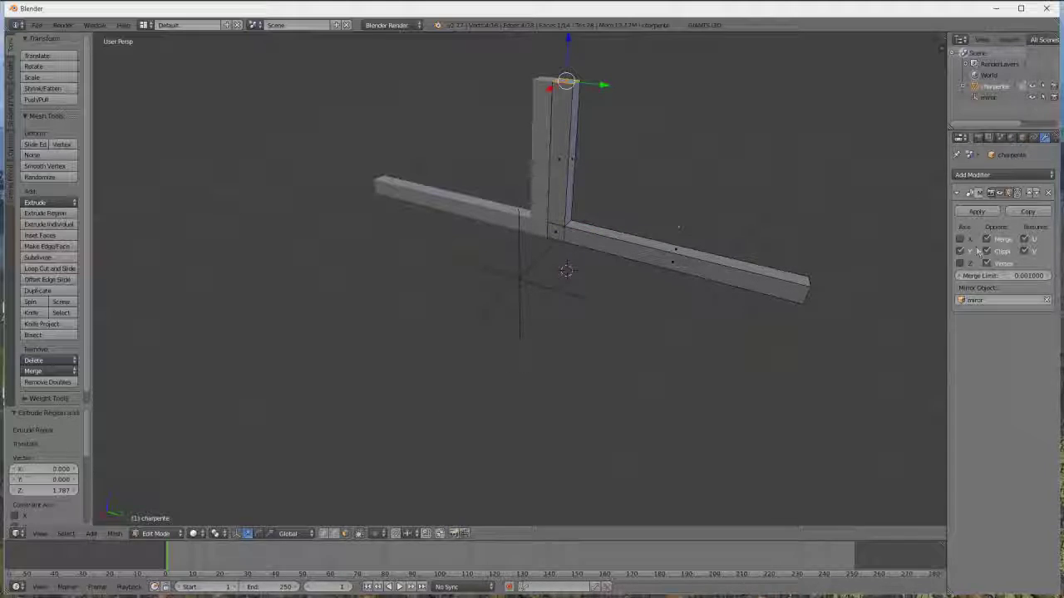
drag(595, 89, 640, 85)
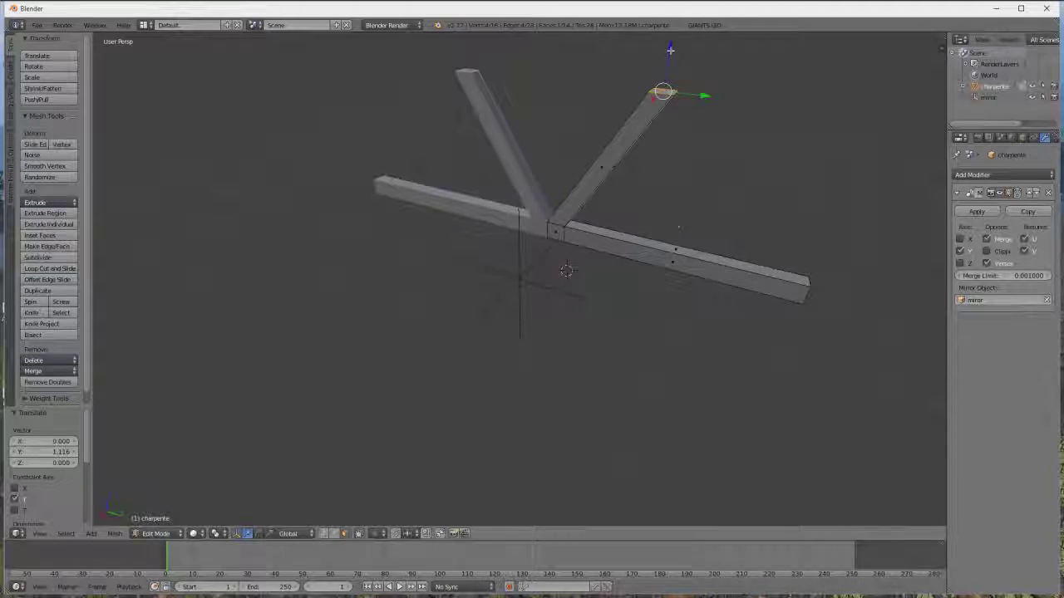
drag(671, 51, 670, 159)
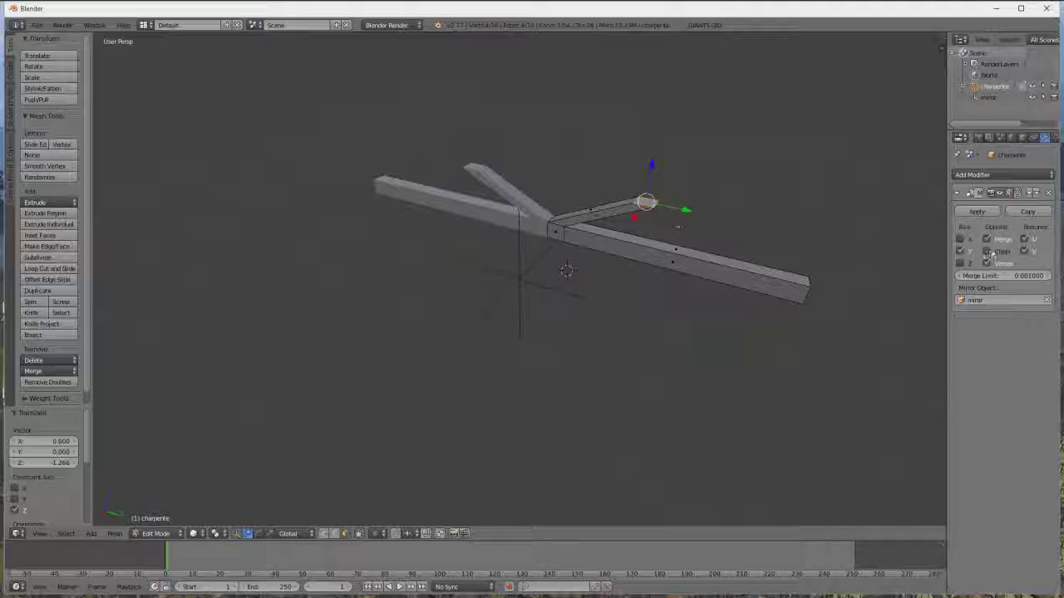
Add one loop cut across the long beam section and slide it close to the outer end
right_click(712, 273)
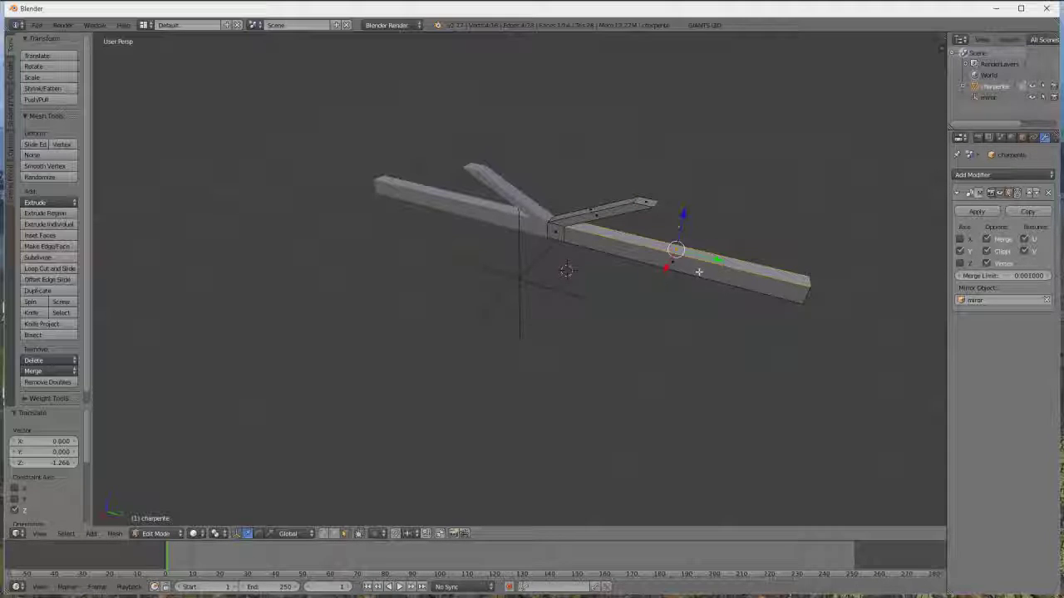
key(g)
key(g)
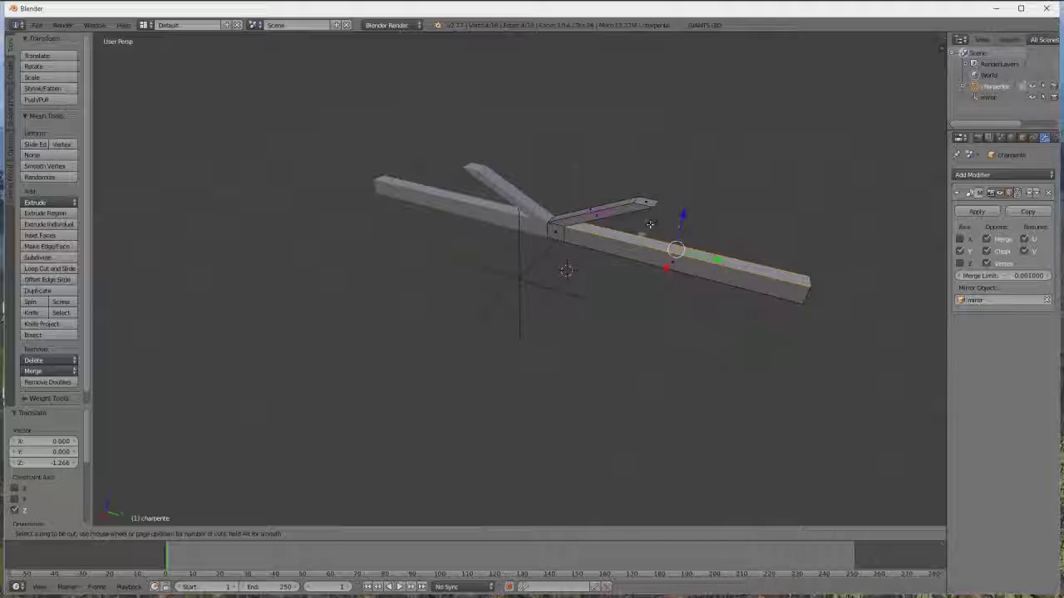
click(737, 258)
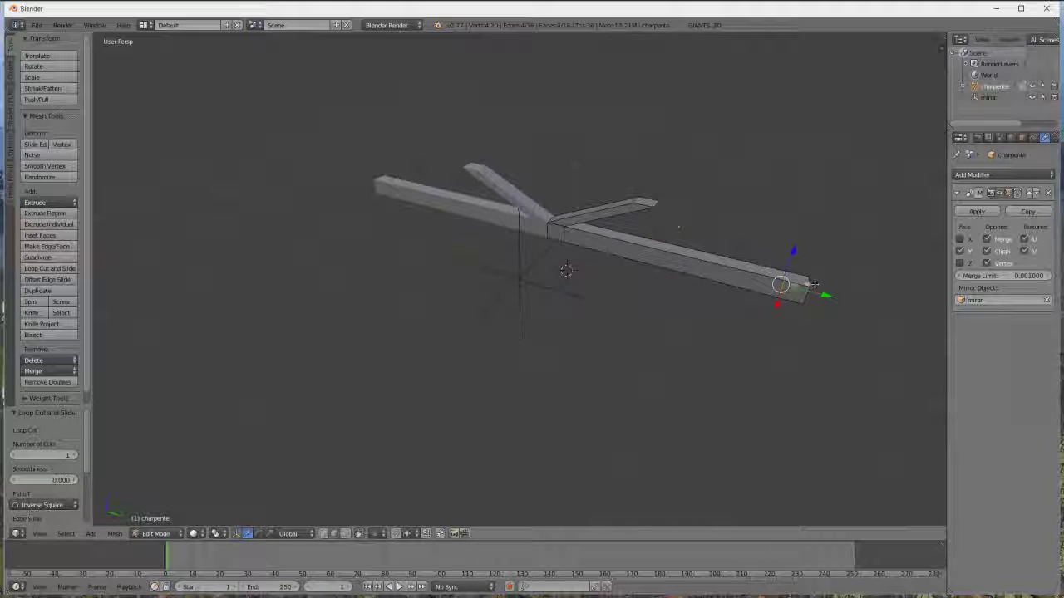
Extrude the short top face at the beam's outer end upward along Z and move it about 2.93 units along Y to the mirror plane
click(347, 536)
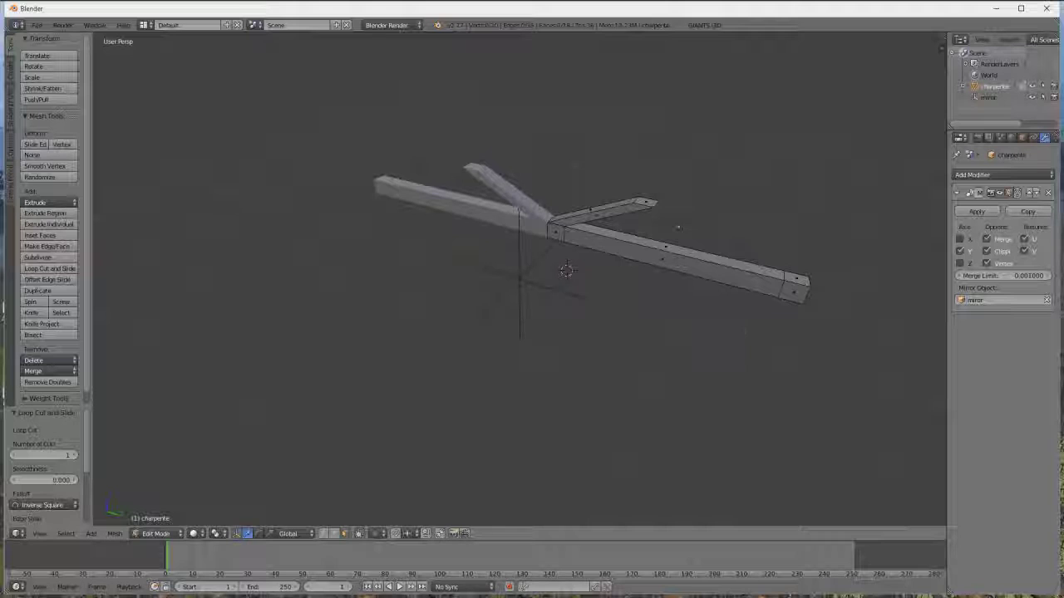
right_click(786, 284)
key(e)
key(z)
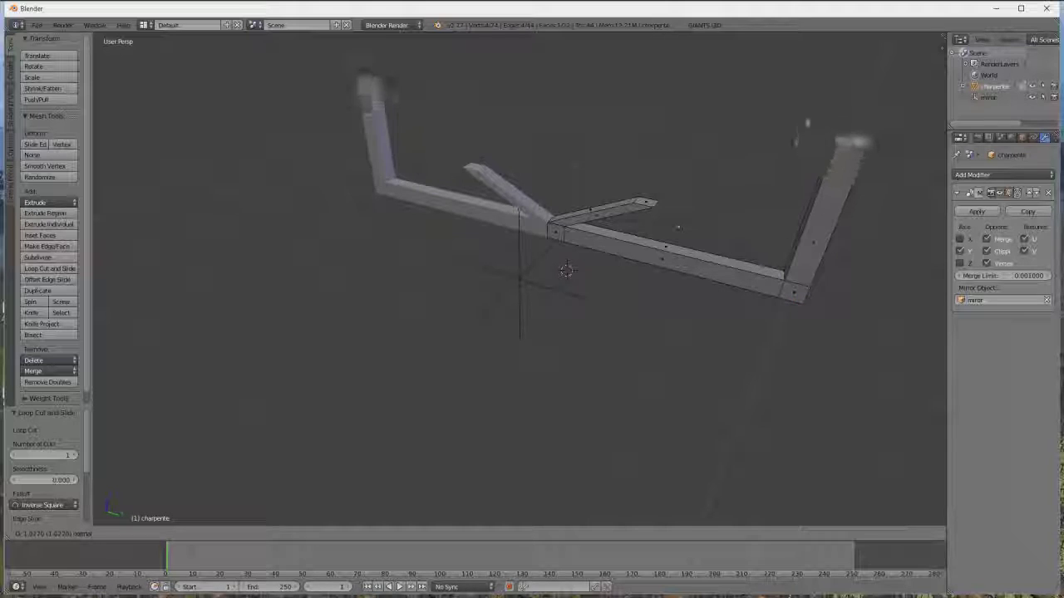
click(845, 74)
middle_drag(752, 256, 757, 213)
scroll(785, 261, down, 3)
drag(701, 155, 568, 168)
In the left side view, rotate the rafter's end face at the roof apex by 90°
middle_drag(498, 263, 494, 304)
scroll(497, 291, up, 4)
scroll(535, 152, down, 1)
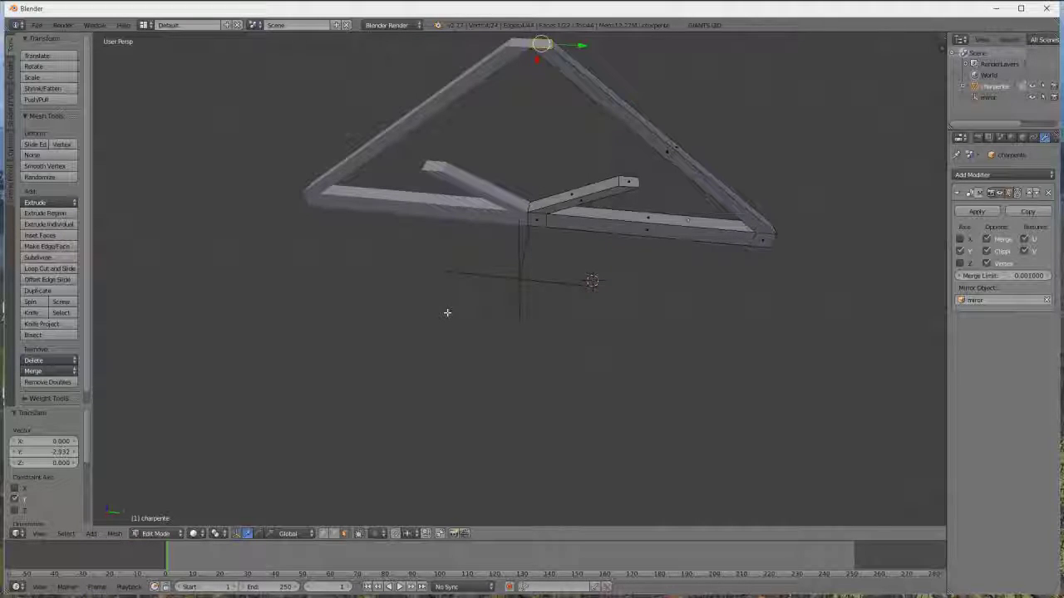
middle_drag(447, 313, 468, 352)
scroll(465, 325, up, 5)
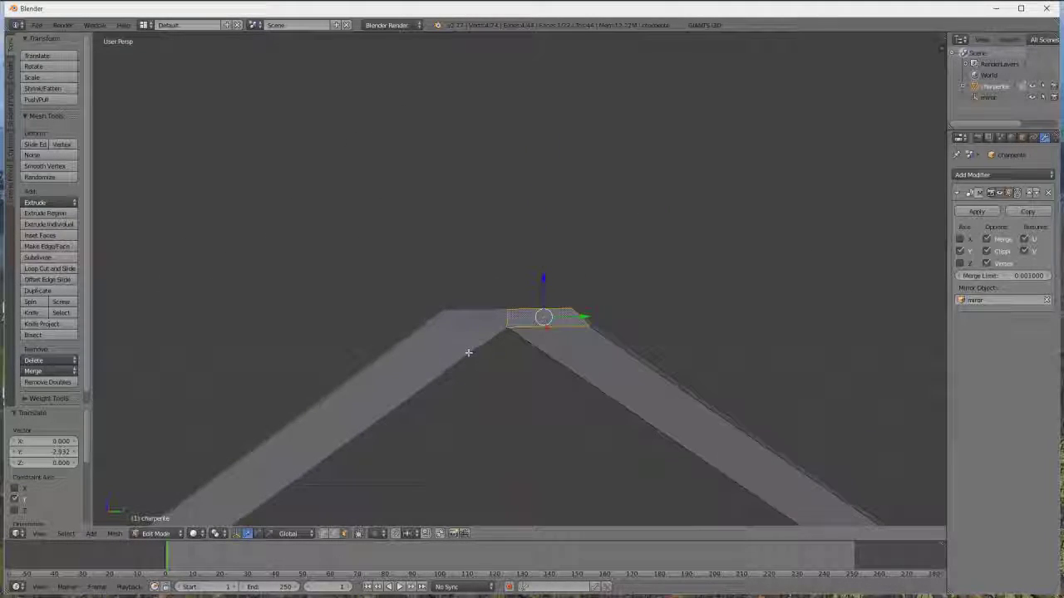
click(39, 533)
click(73, 438)
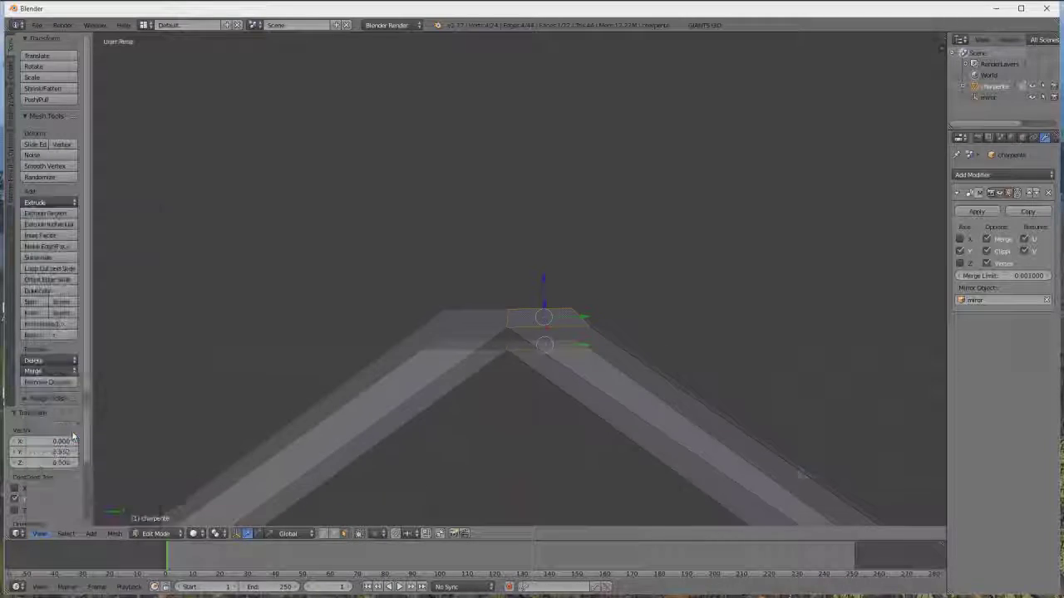
click(39, 533)
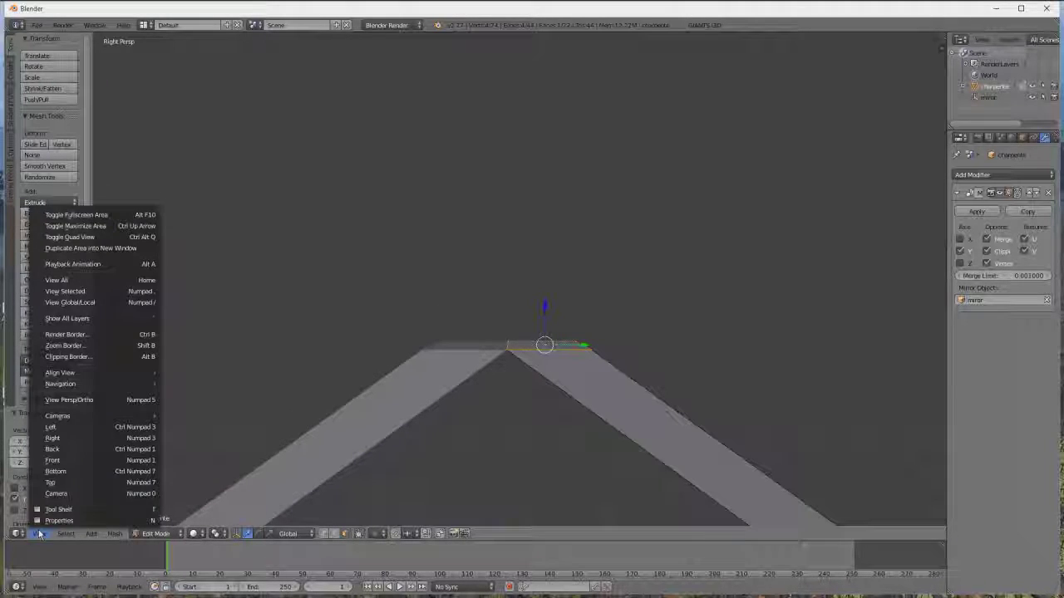
click(65, 438)
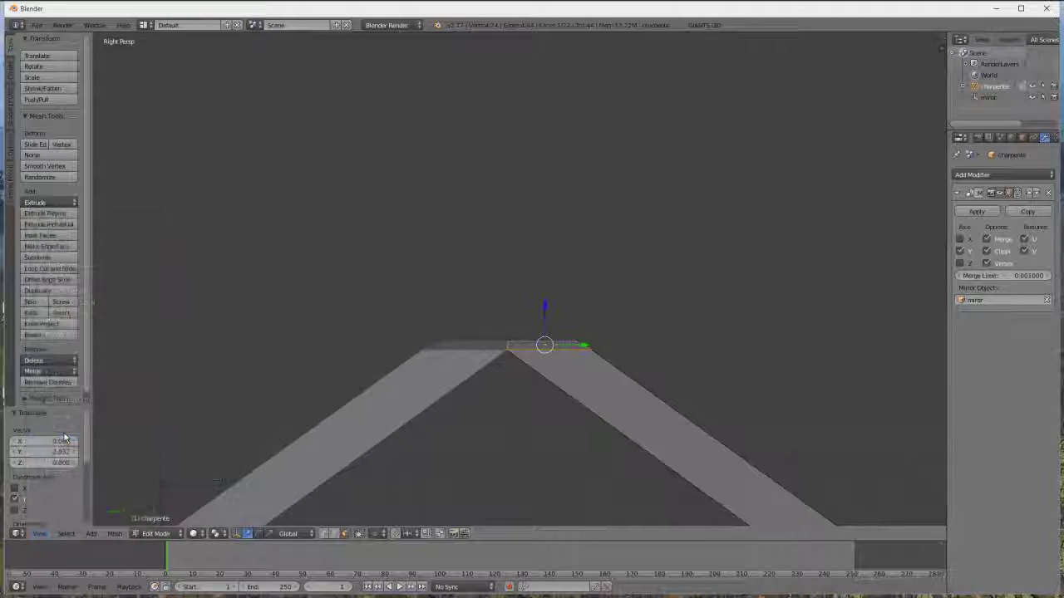
click(39, 534)
click(49, 427)
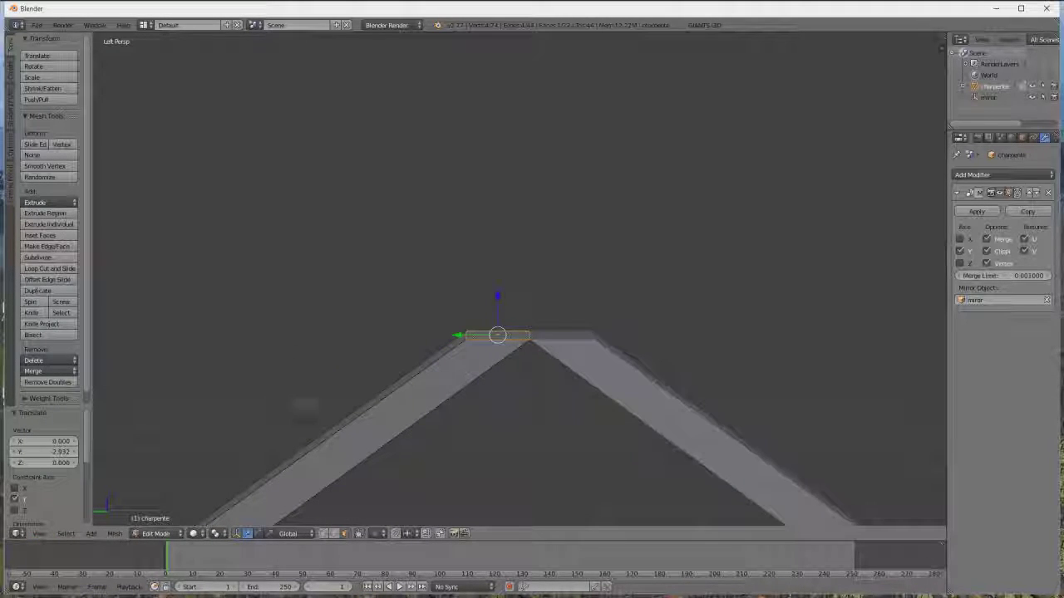
click(39, 533)
key(r)
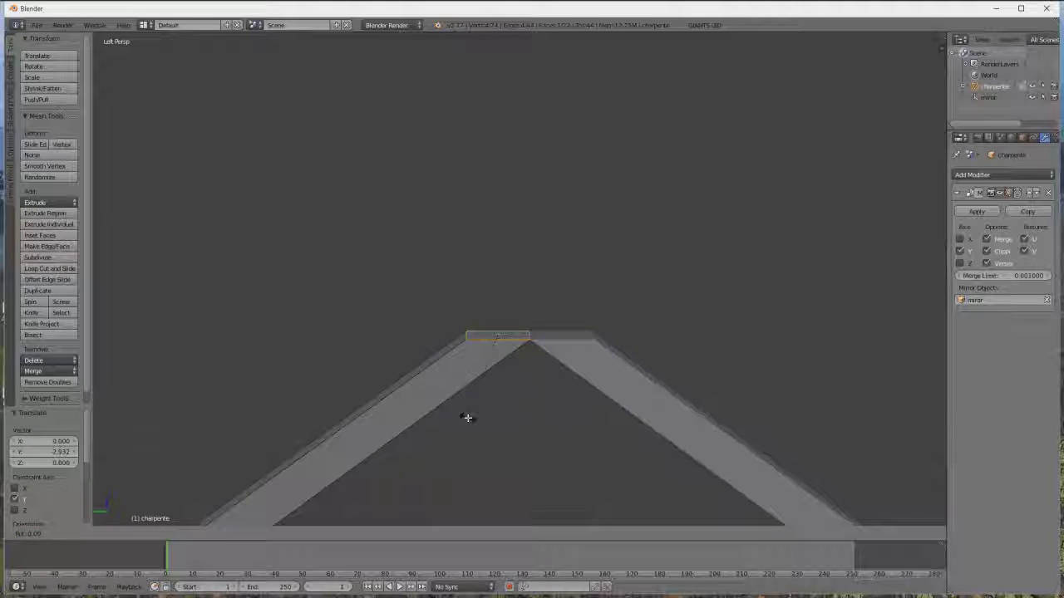
text(90)
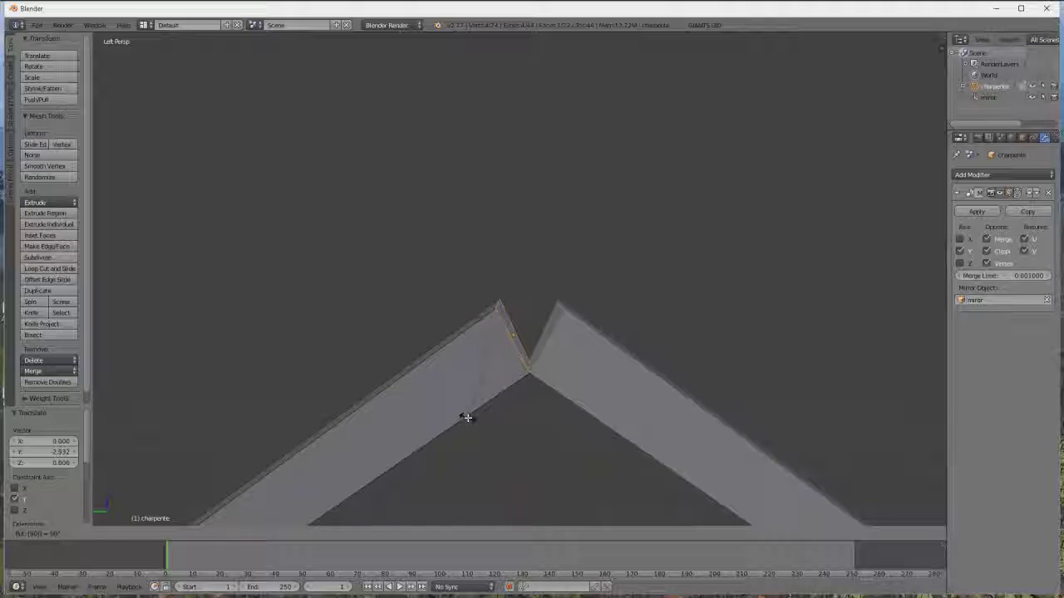
key(Return)
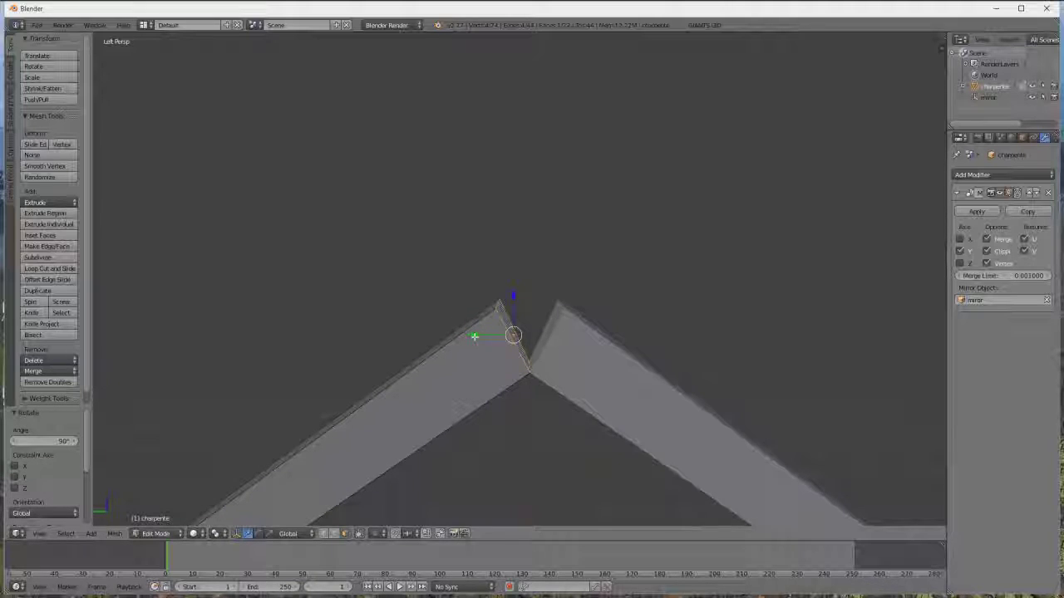
Move the rafter's apex face -0.127 along Y to the mirror plane and lower it about 0.75 along Z
key(g)
key(y)
click(567, 427)
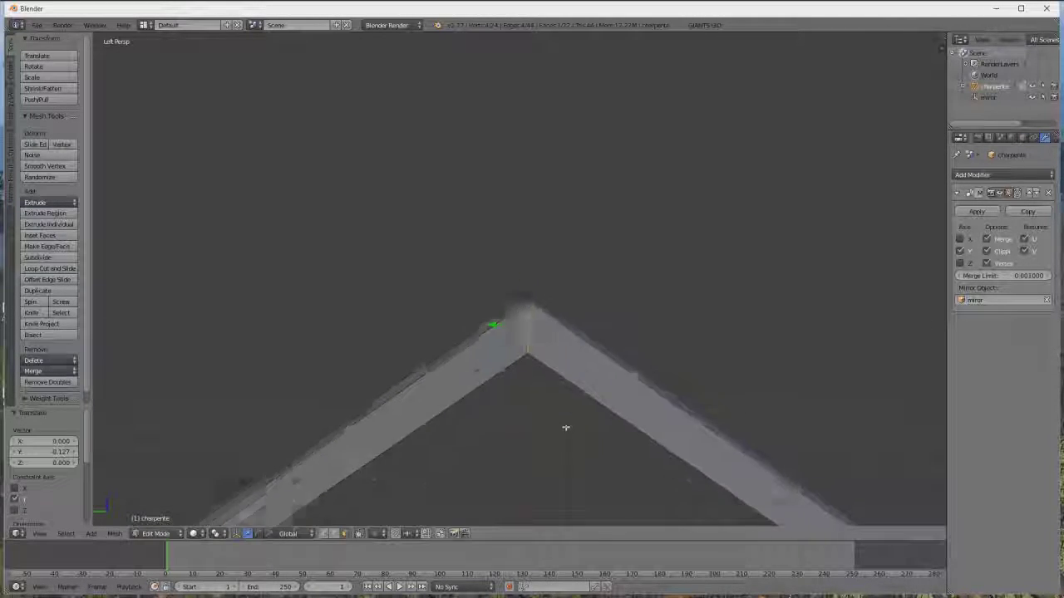
scroll(566, 427, down, 6)
middle_drag(551, 408, 552, 334)
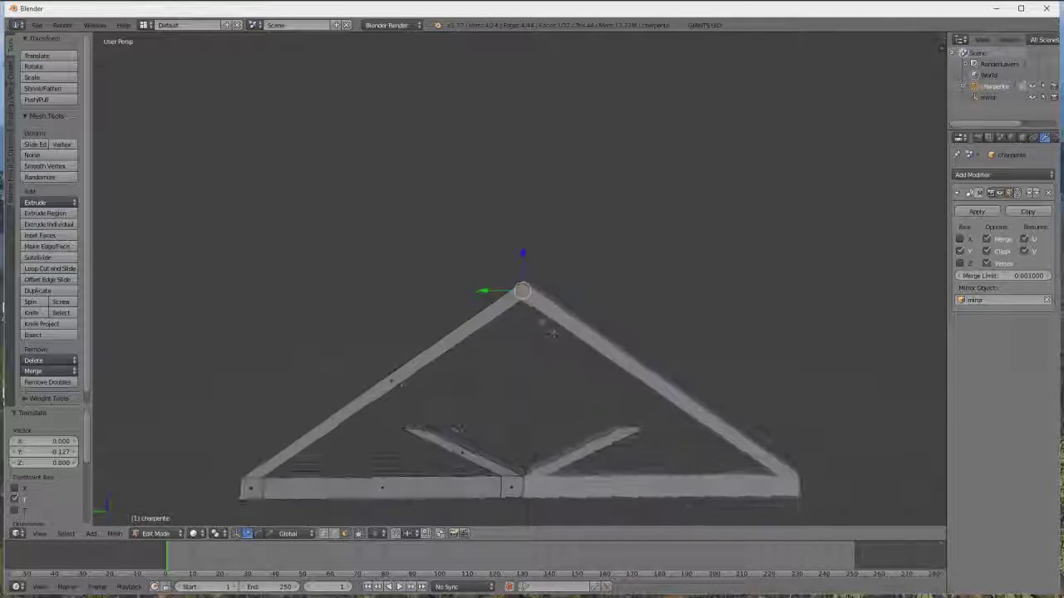
key(g)
key(z)
click(506, 363)
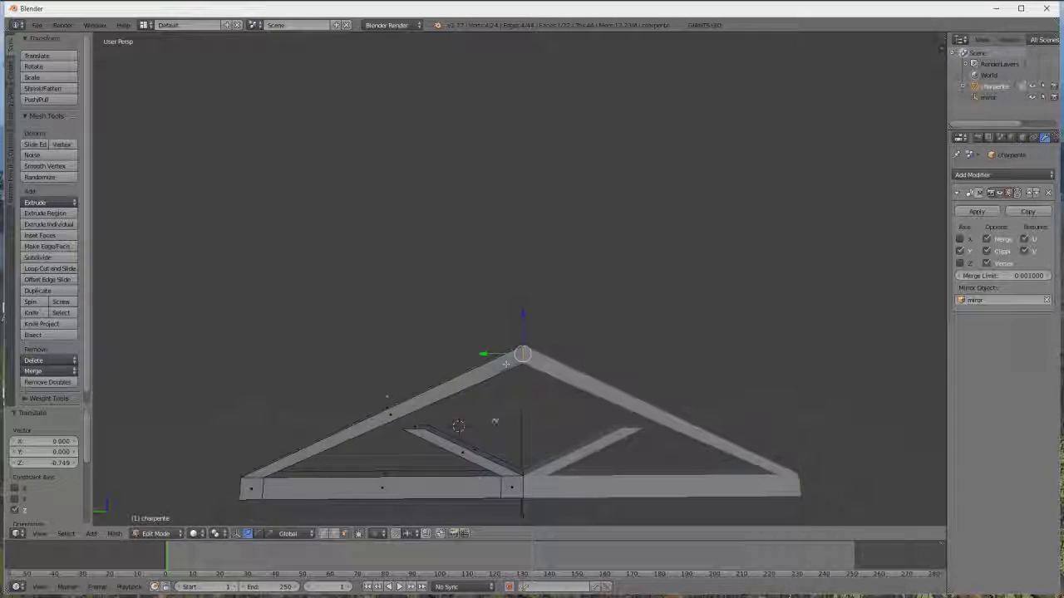
Select the top edge of the cut at the beam's outer end in edge mode and move it -0.151 along Y
scroll(494, 423, down, 4)
middle_drag(493, 423, 499, 484)
scroll(501, 442, up, 6)
scroll(499, 483, down, 1)
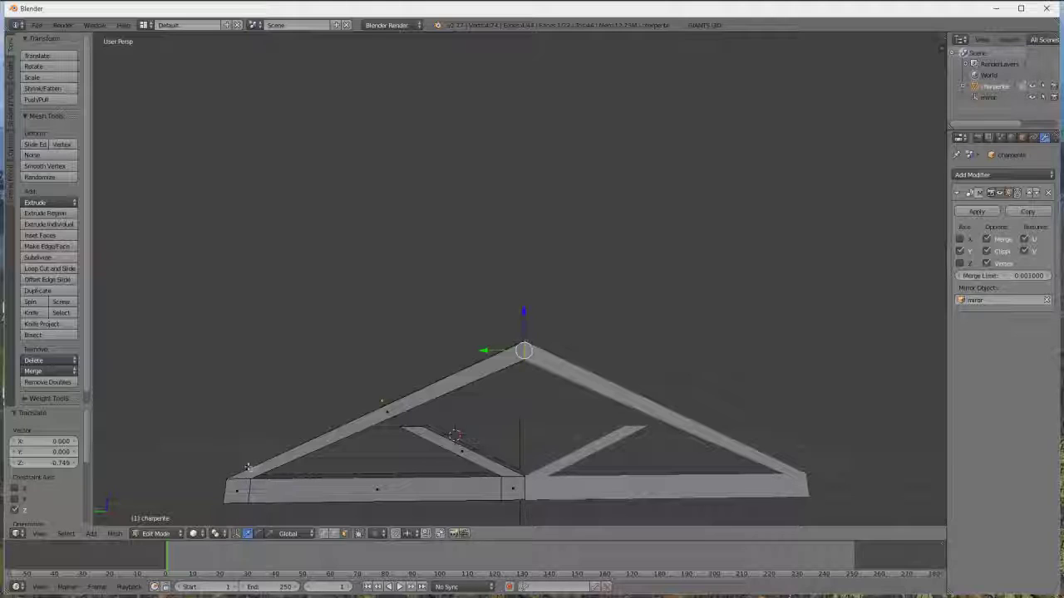
middle_drag(448, 406, 433, 428)
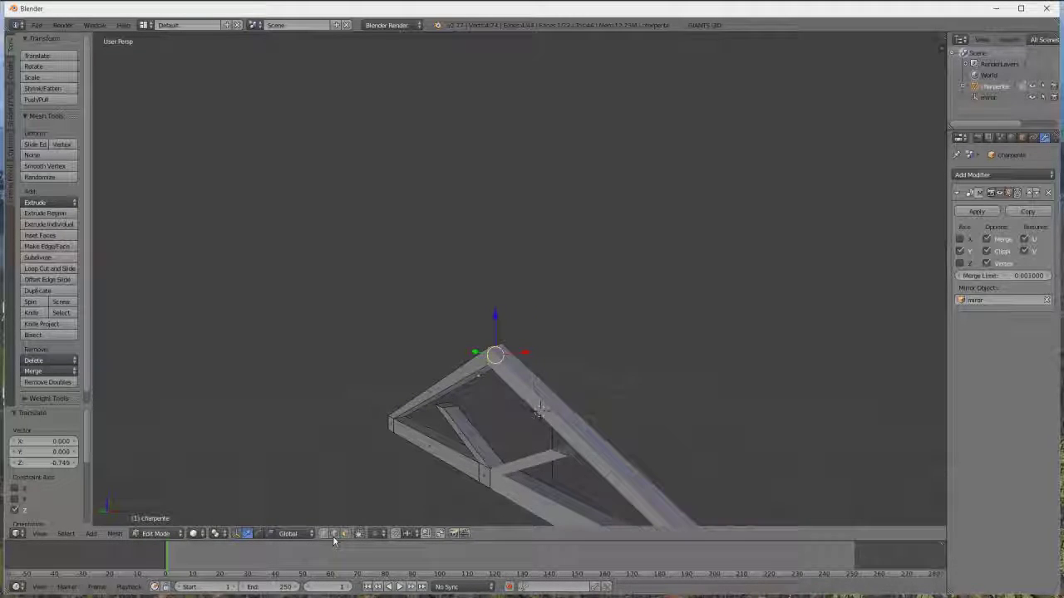
click(334, 536)
right_click(400, 416)
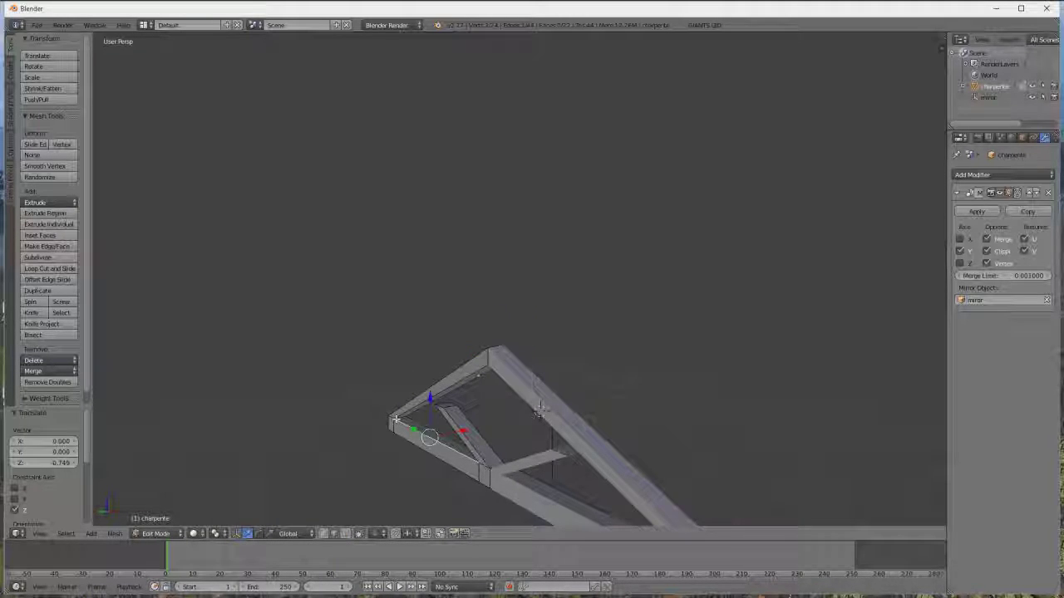
middle_drag(343, 467, 396, 465)
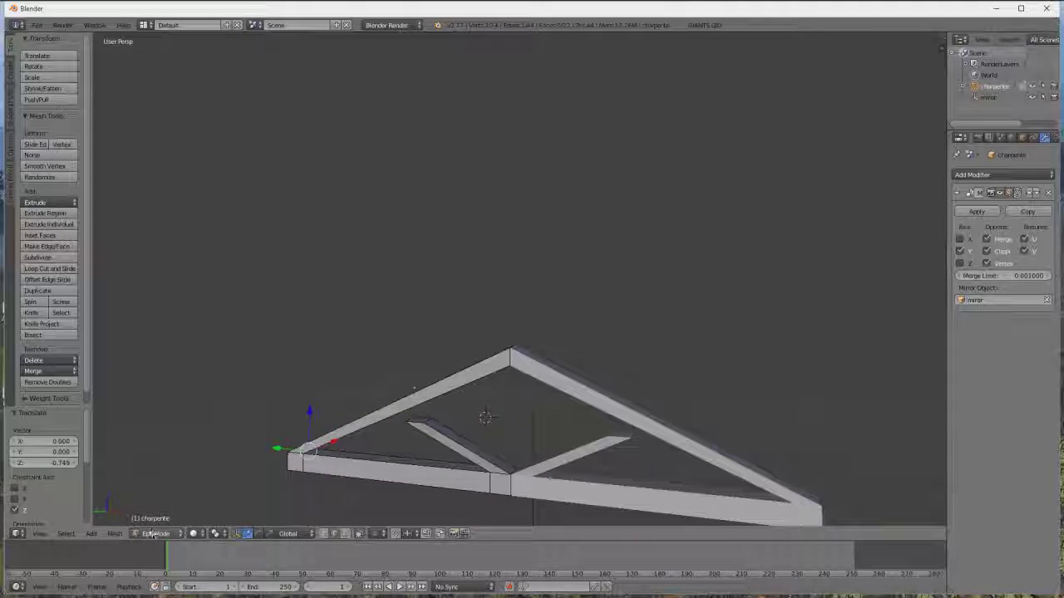
click(38, 535)
click(63, 460)
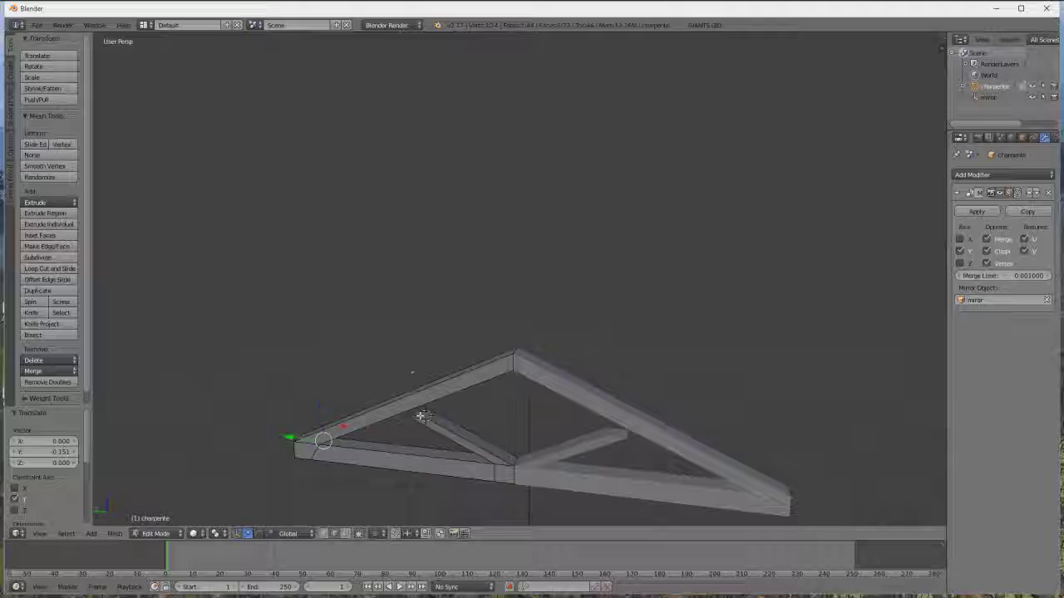
Select the top end face of the diagonal brace in face mode and raise it 0.092 along Z
click(421, 417)
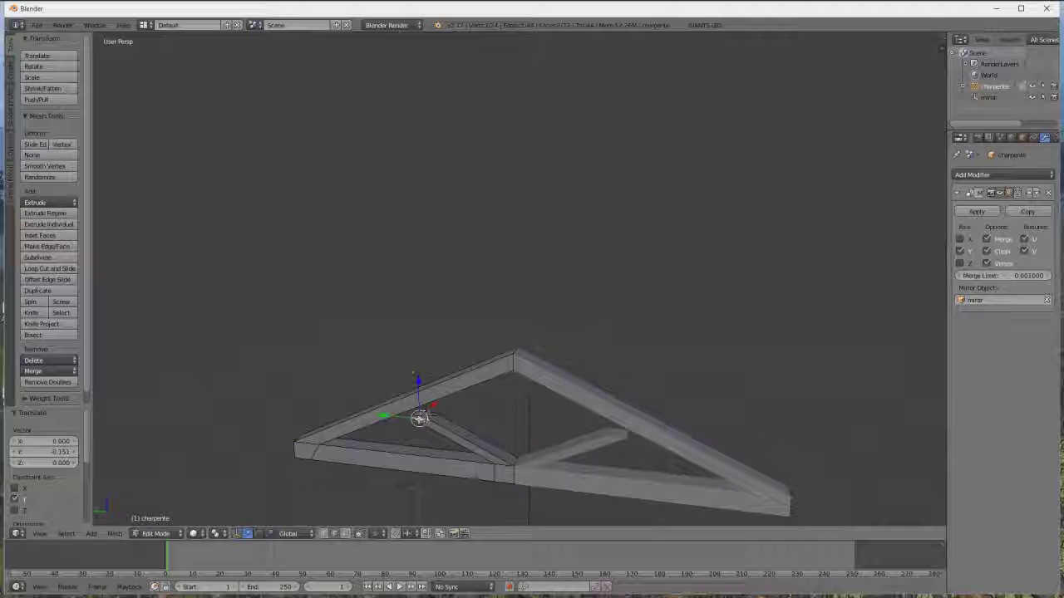
click(358, 534)
middle_drag(420, 434, 574, 43)
scroll(668, 454, up, 5)
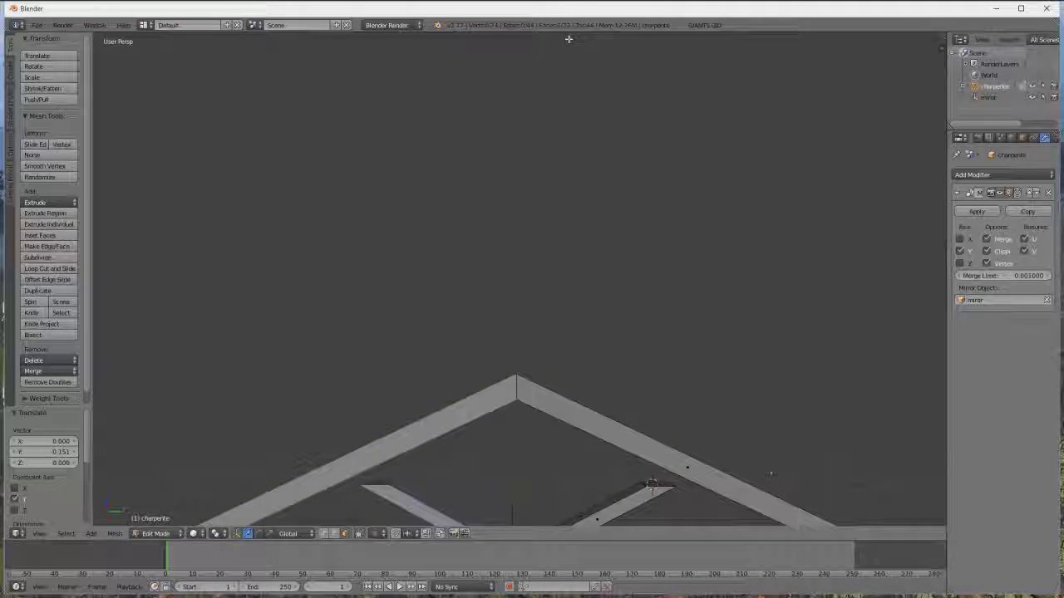
scroll(569, 39, down, 2)
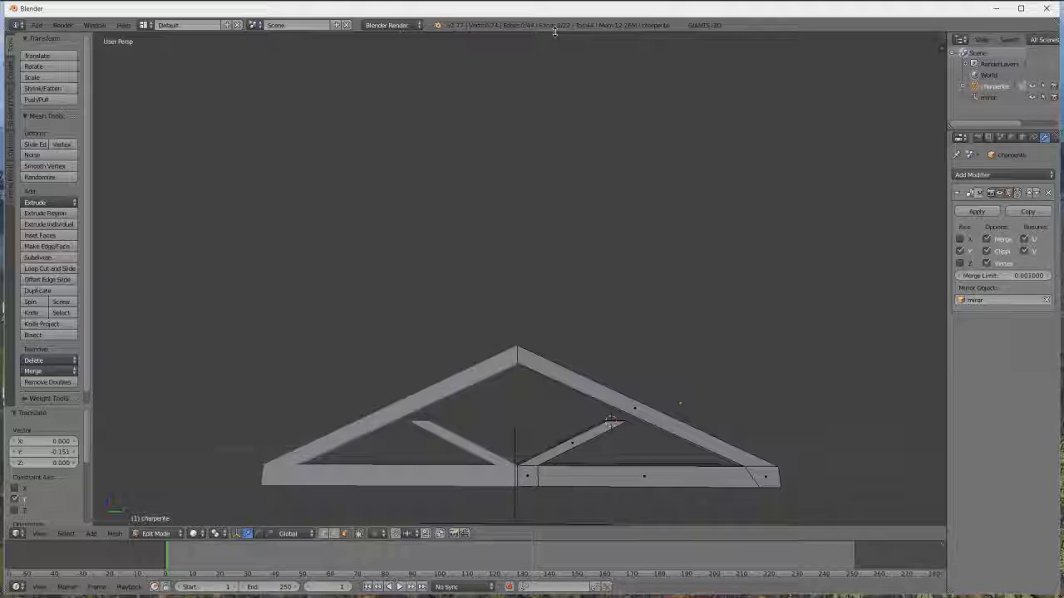
middle_drag(557, 321, 536, 358)
scroll(536, 358, up, 4)
middle_drag(636, 395, 815, 333)
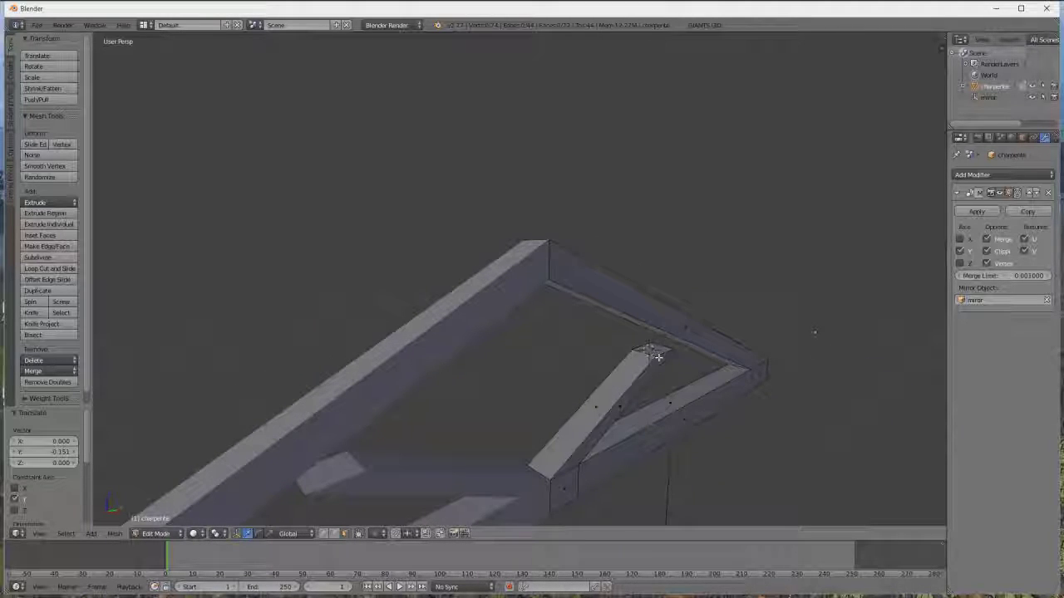
middle_drag(542, 430, 555, 438)
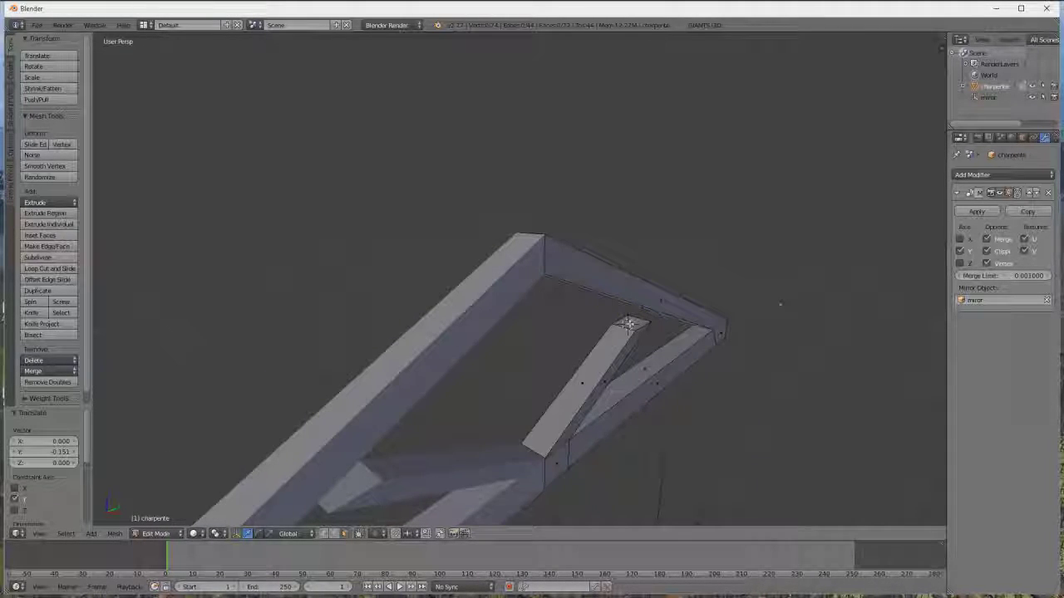
right_click(629, 324)
drag(634, 297, 634, 289)
middle_drag(634, 289, 710, 324)
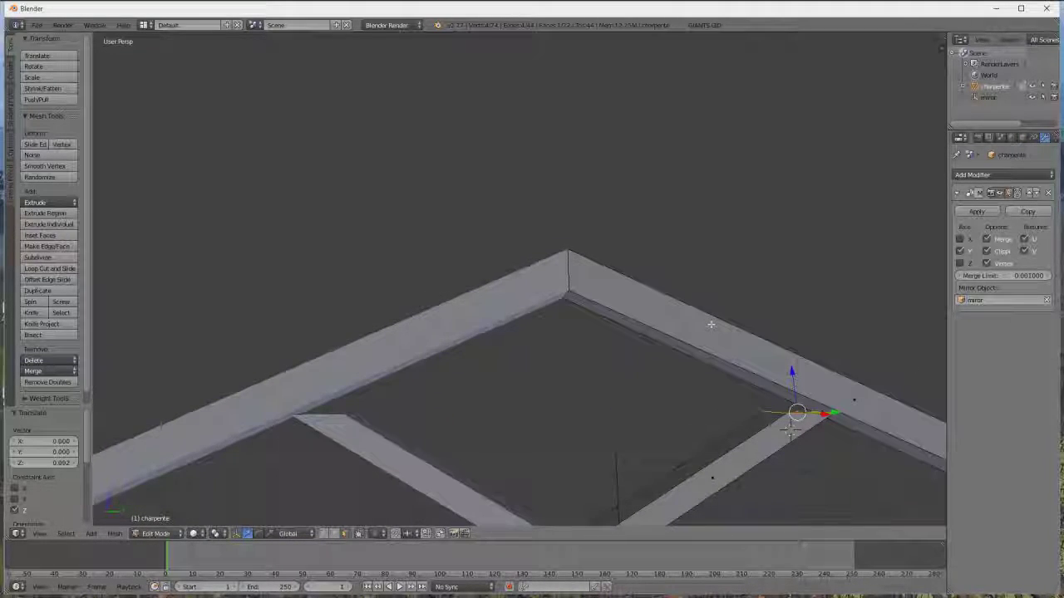
Move the brace's top face -0.595 along X and raise it 0.085 along Z
key(g)
key(x)
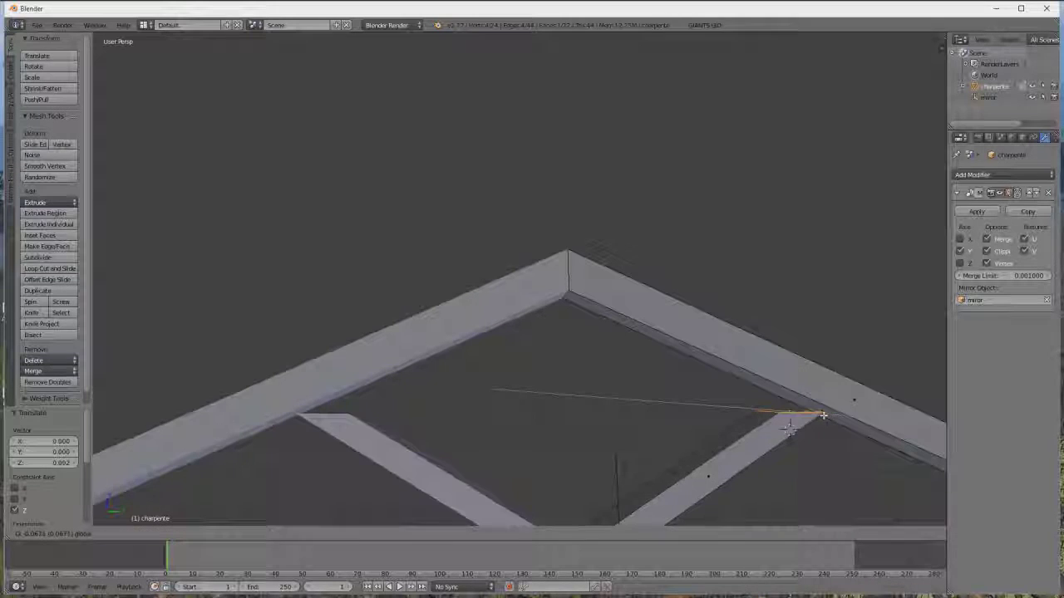
click(751, 380)
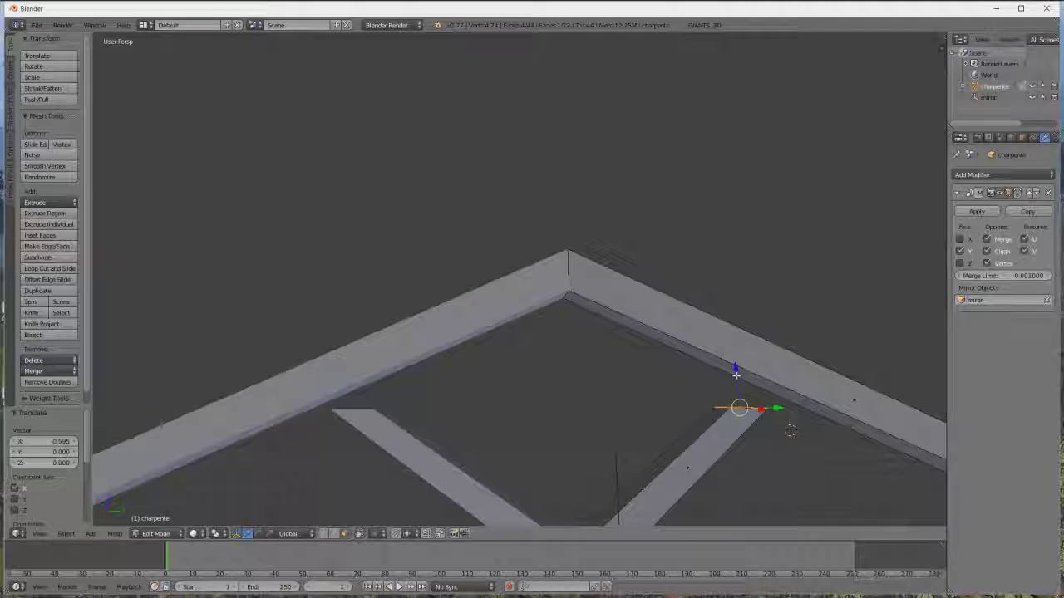
drag(736, 375, 729, 357)
Move the brace's top face 0.617 along X, back into line with the truss
middle_drag(729, 357, 838, 429)
key(g)
key(x)
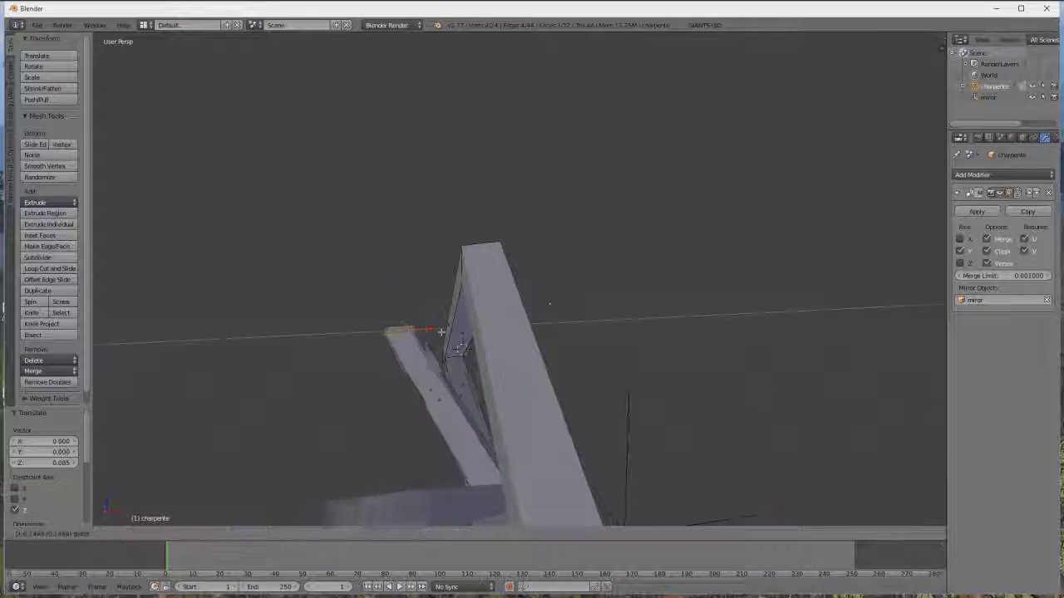
click(499, 340)
middle_drag(498, 340, 804, 429)
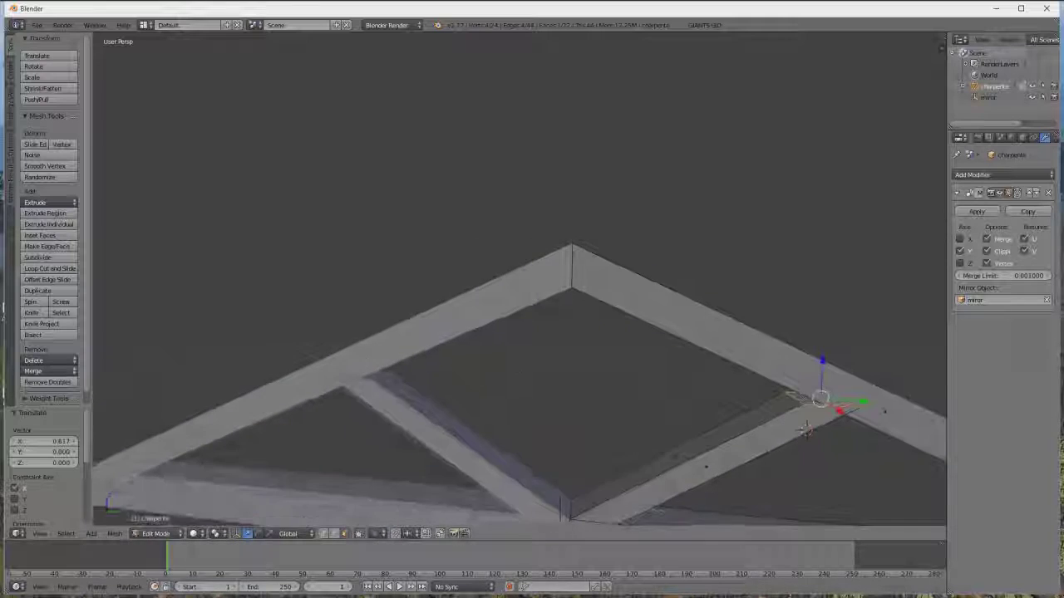
Move the brace's top face along Y toward the centre and raise it 0.091 along Z up to the rafter's underside
key(g)
key(x)
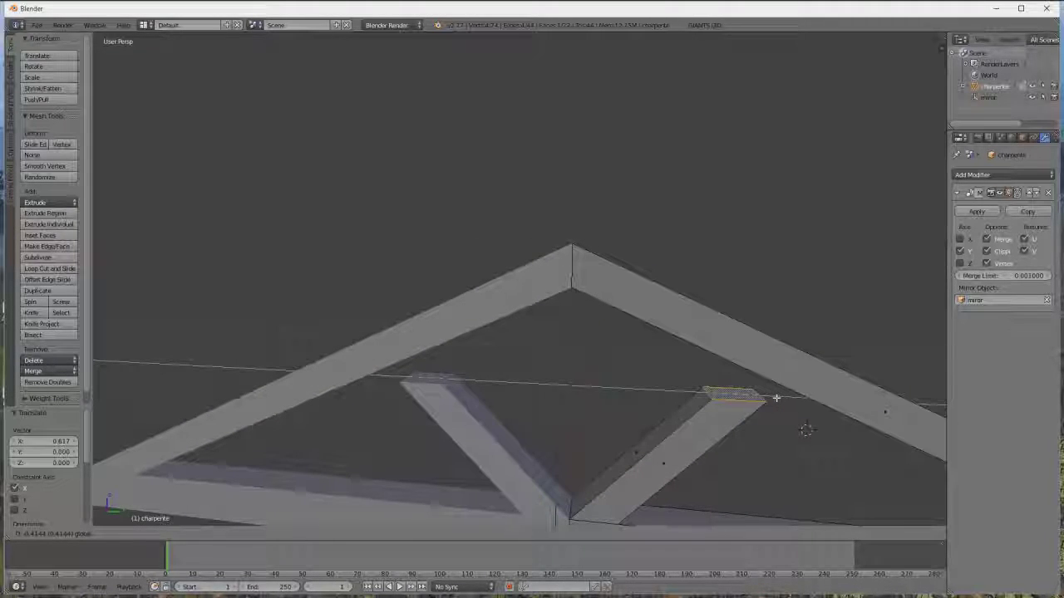
key(y)
click(779, 398)
drag(745, 369, 744, 351)
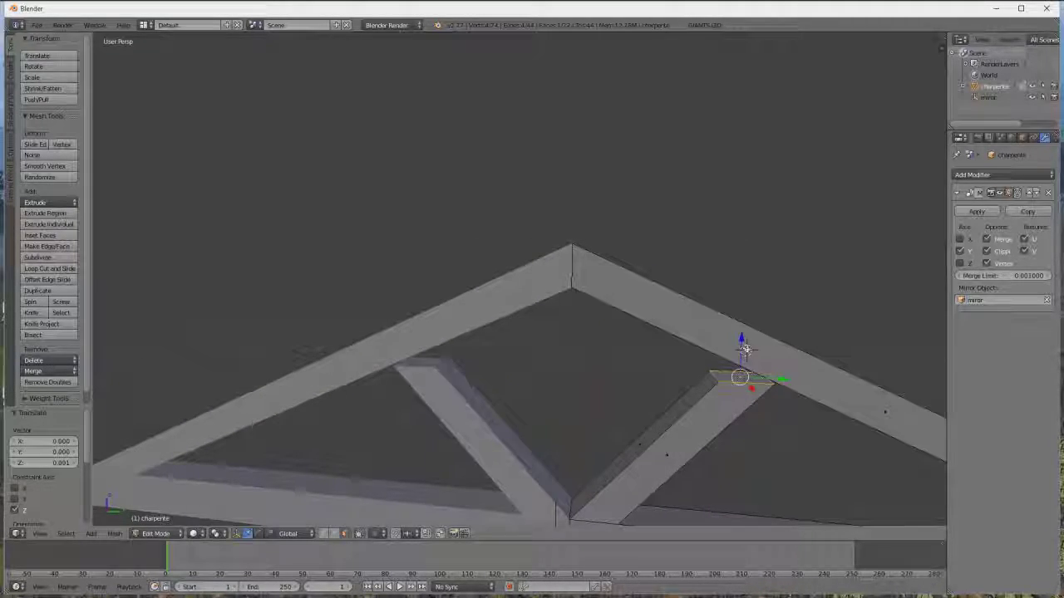
Add one lengthwise loop cut along the diagonal brace
click(746, 351)
right_click(748, 351)
key(ctrl+r)
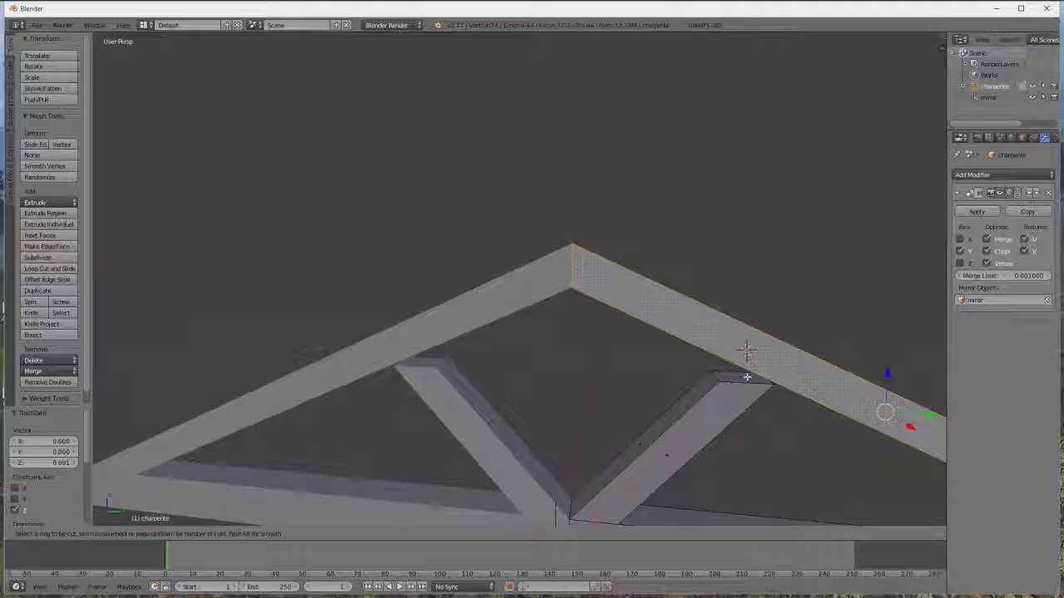
click(746, 350)
click(774, 339)
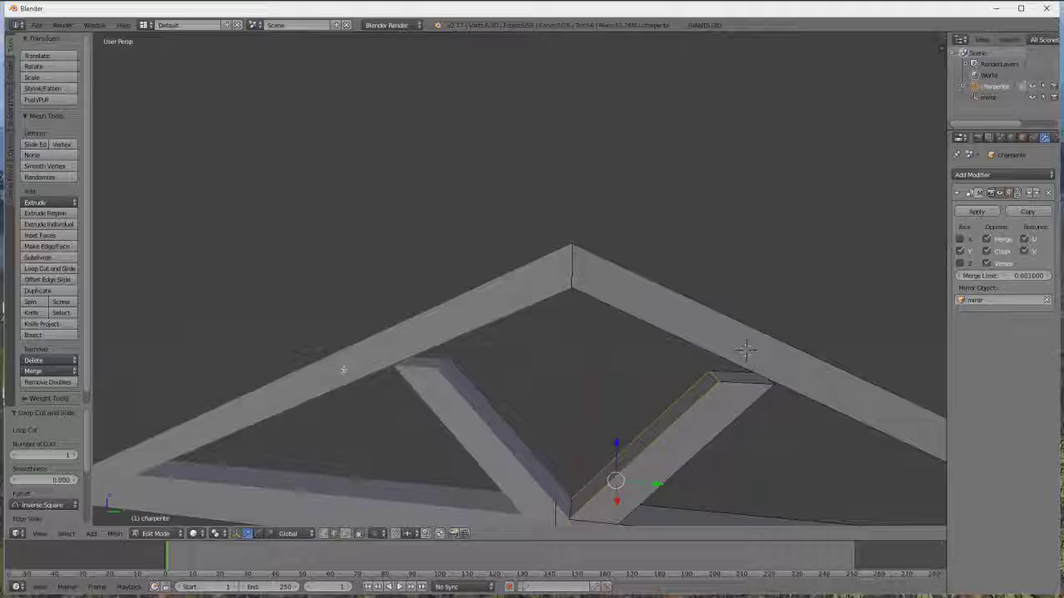
Add one loop cut across the rafter and slide it to the point where the brace meets its underside
alt+right_click(701, 318)
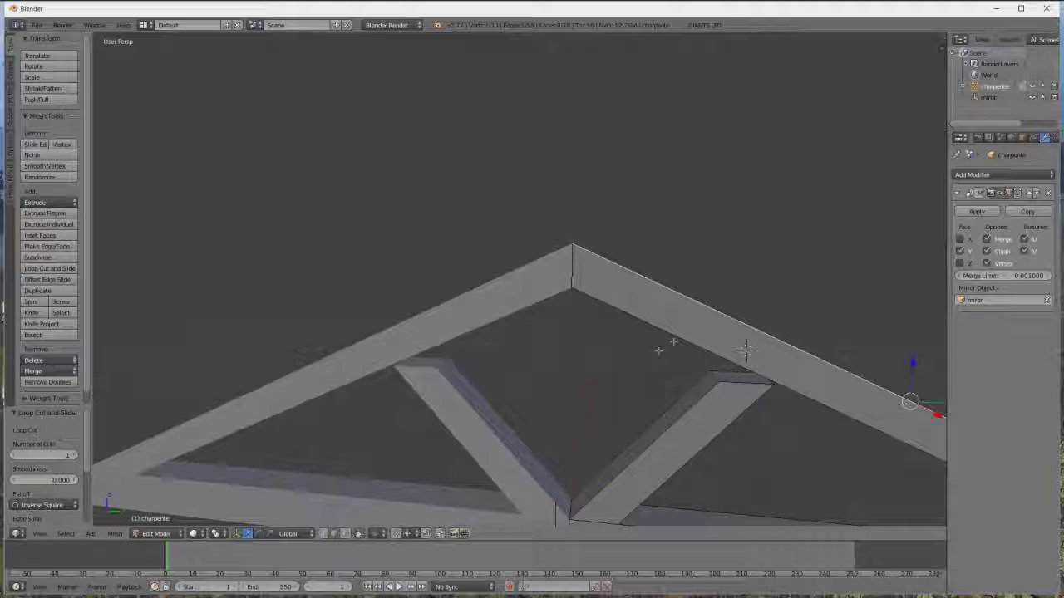
click(347, 535)
right_click(718, 343)
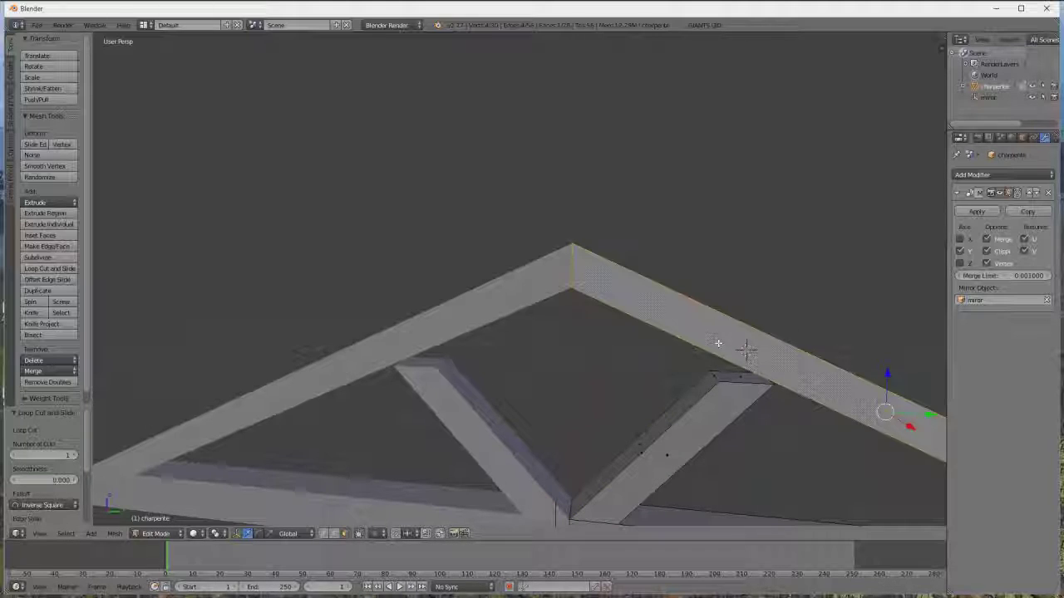
key(ctrl+r)
click(718, 344)
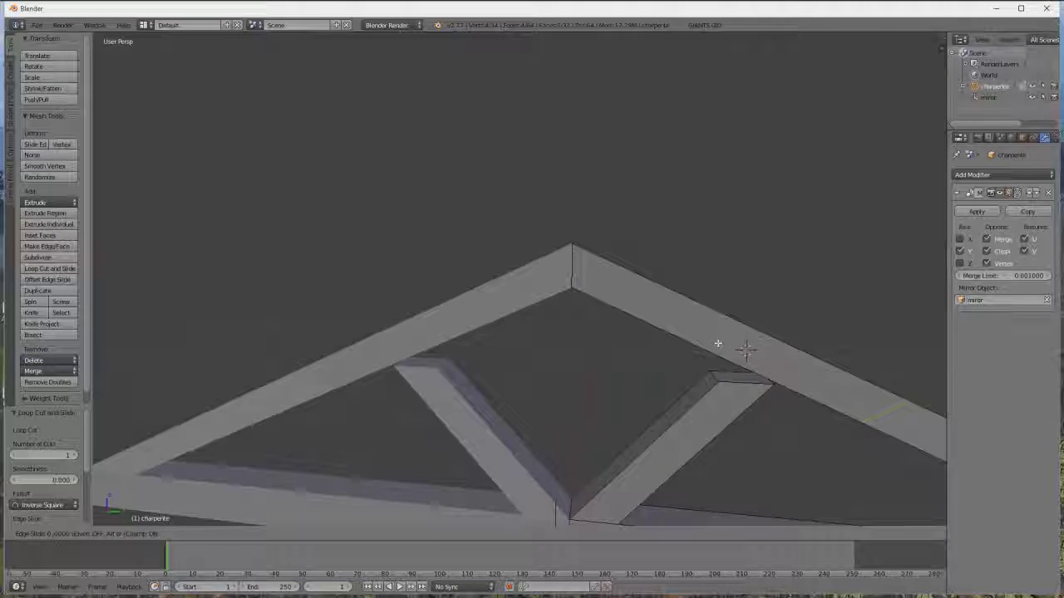
click(620, 318)
right_click(680, 314)
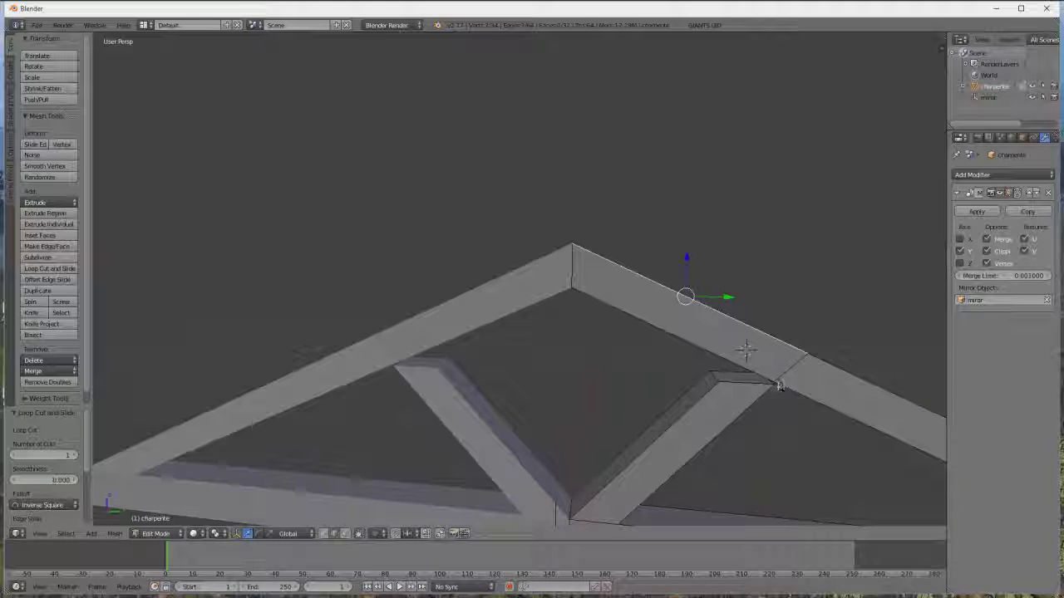
Add a second loop cut across the upper rafter and slide it toward the inner side of the brace's top end
click(345, 533)
right_click(649, 287)
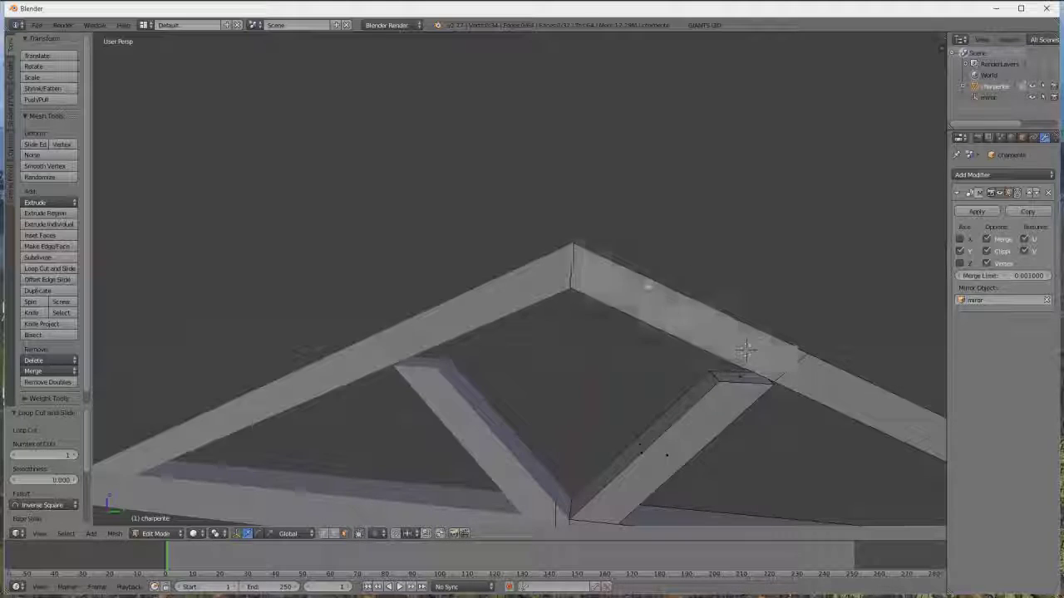
key(ctrl+r)
click(644, 287)
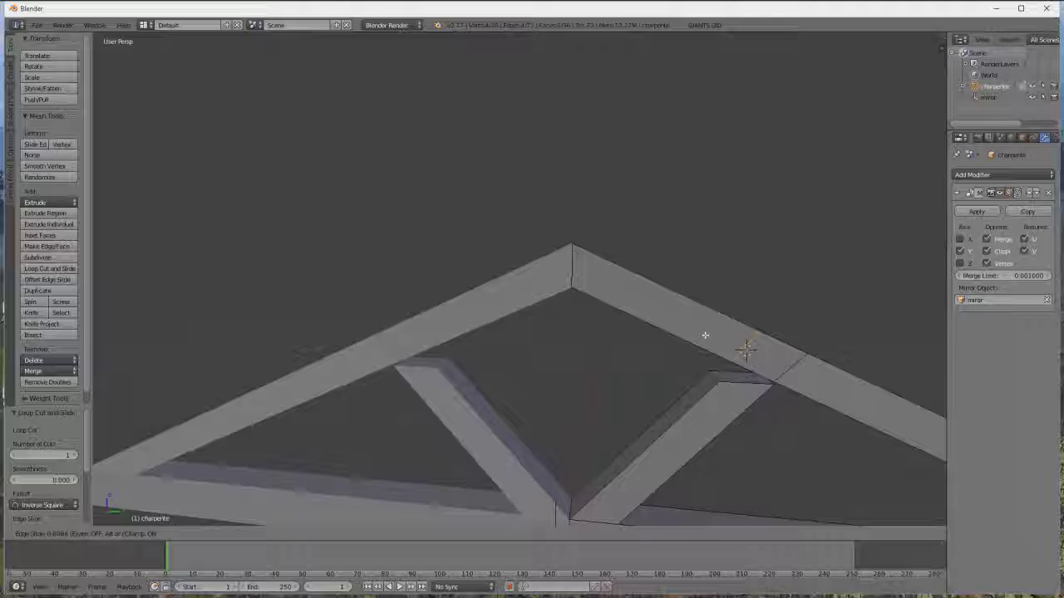
click(705, 335)
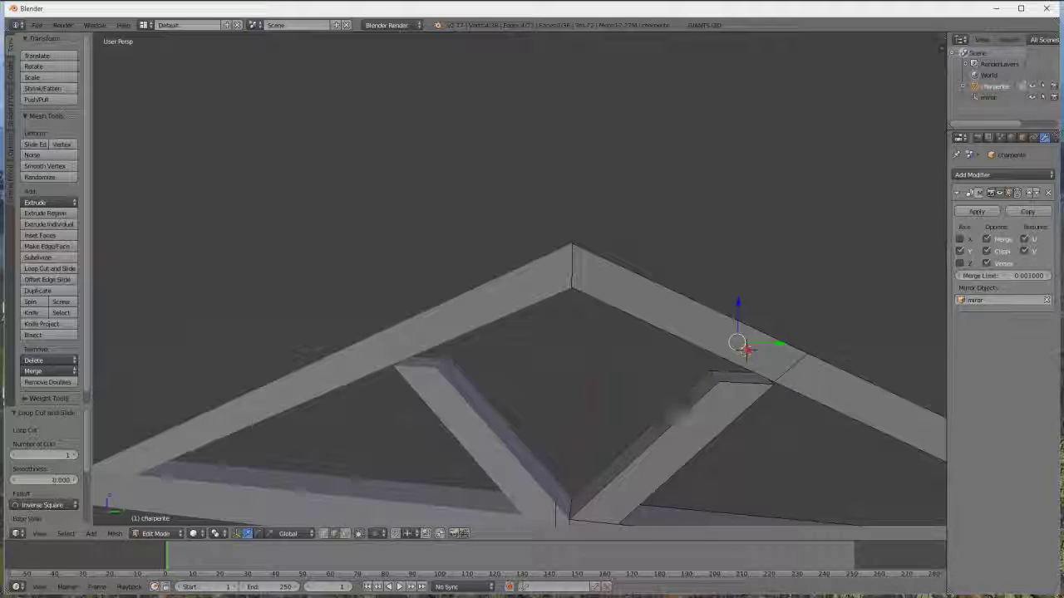
Delete the top end face of the diagonal brace
click(345, 534)
right_click(726, 383)
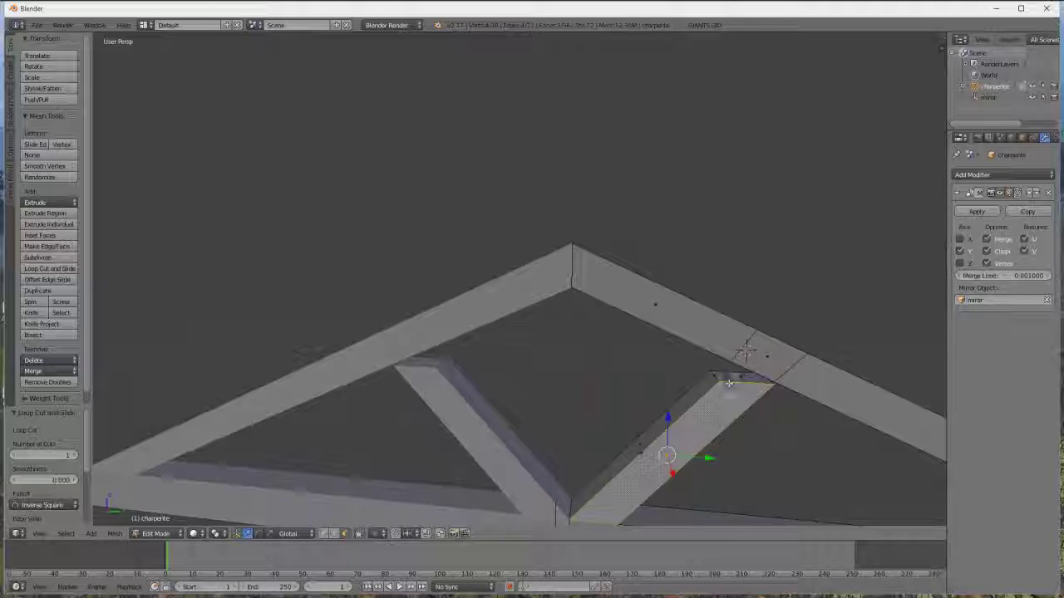
right_click(735, 377)
key(x)
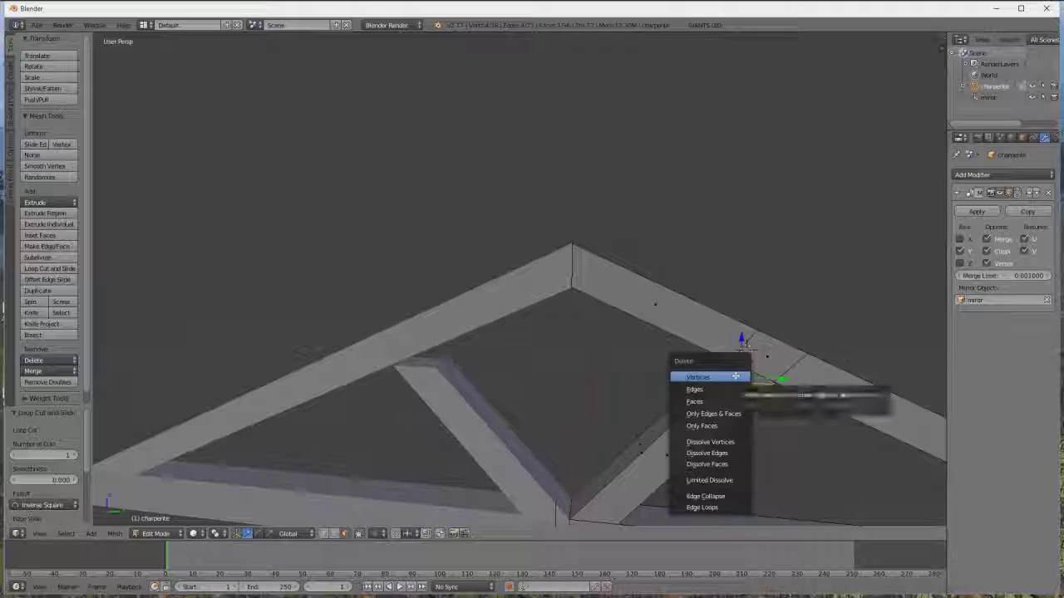
click(693, 402)
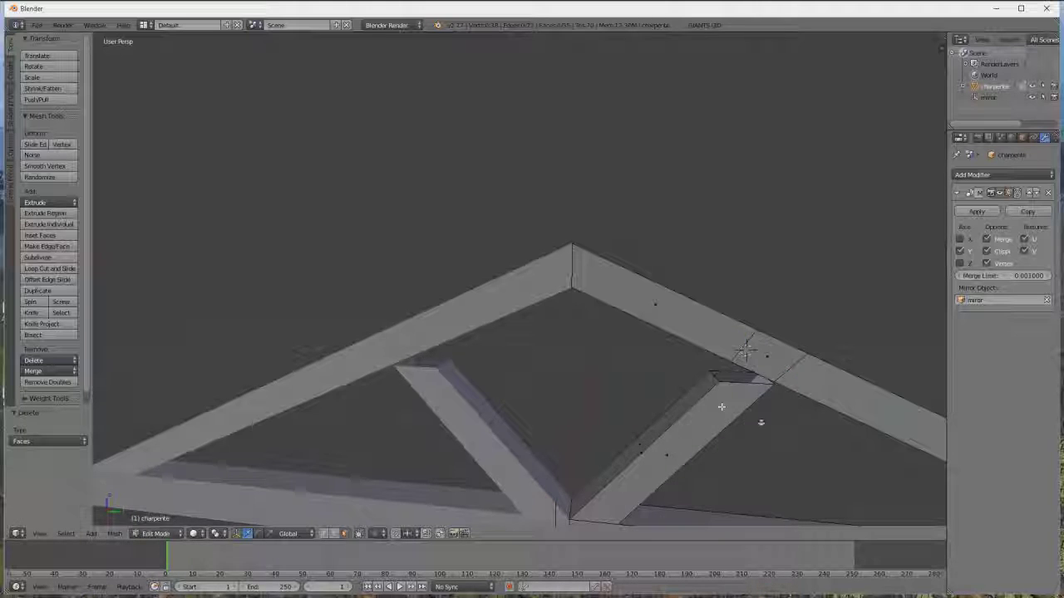
Delete the rafter's underside face between the two loop cuts, above the brace
middle_drag(722, 407, 724, 379)
right_click(762, 397)
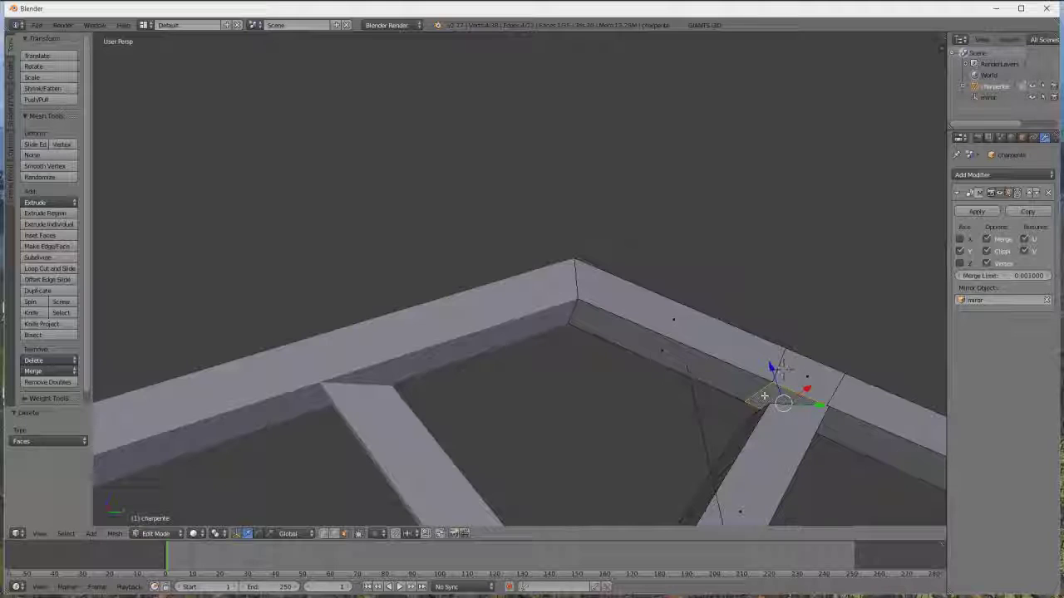
key(x)
click(758, 394)
middle_drag(755, 391, 770, 450)
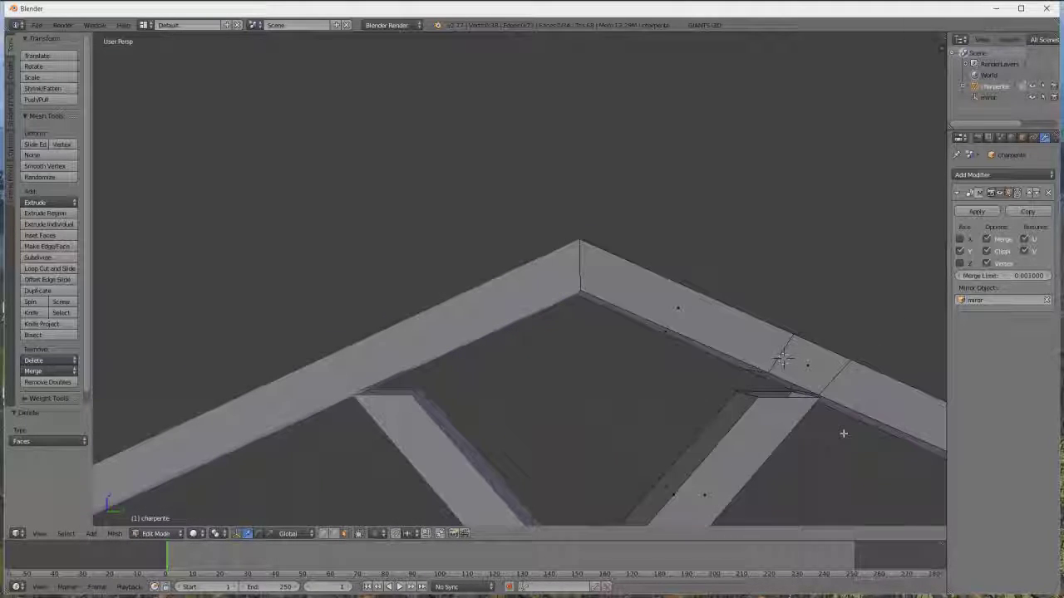
Merge the brace's front inner top vertex into the rafter's lower loop-cut vertex with At Last
shift+scroll(834, 430, down, 3)
scroll(833, 429, down, 3)
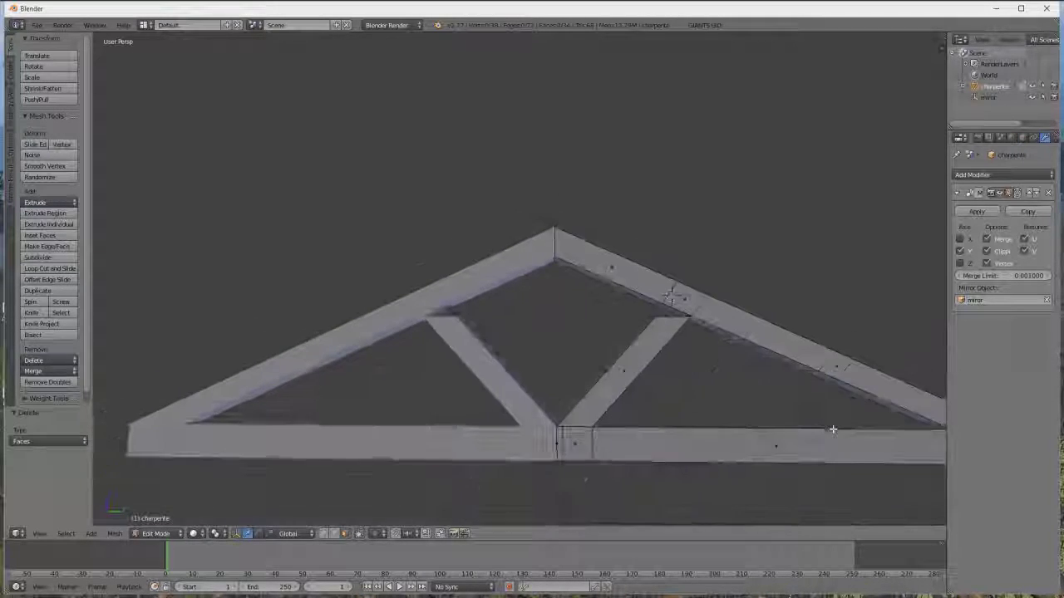
scroll(832, 429, up, 4)
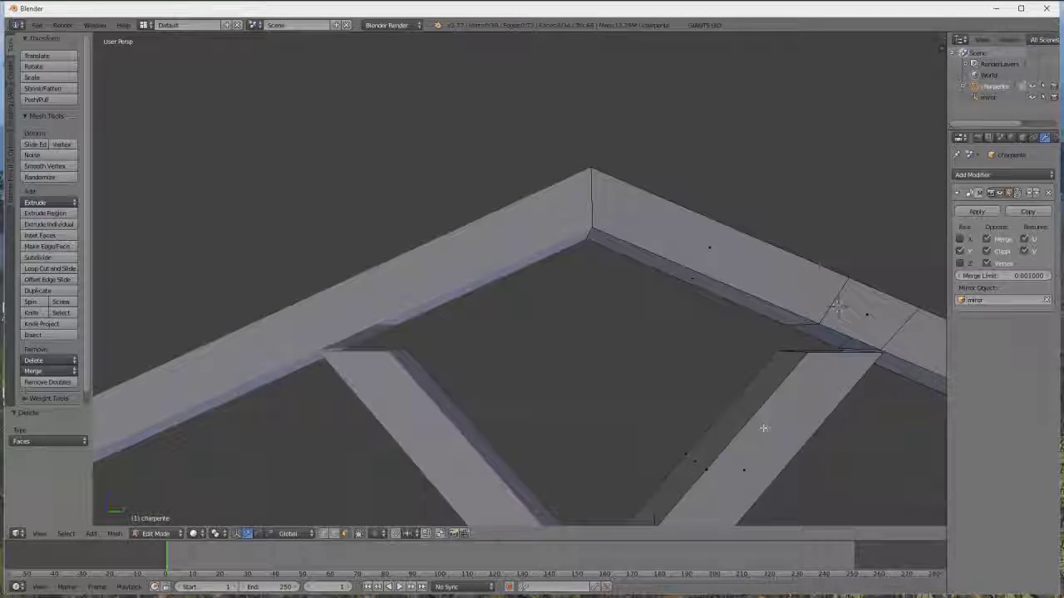
shift+middle_drag(764, 428, 592, 454)
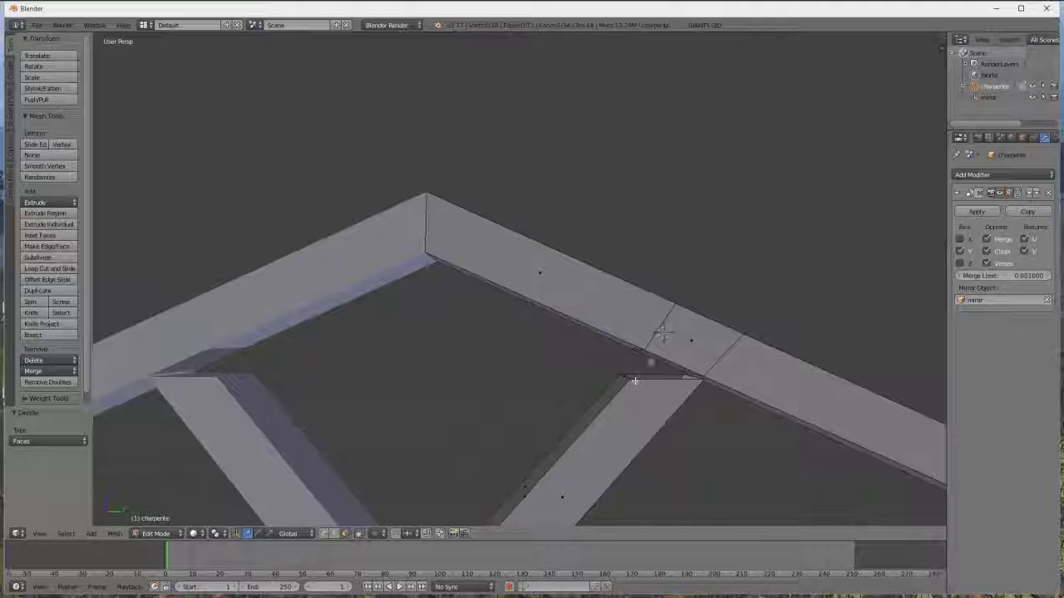
click(324, 534)
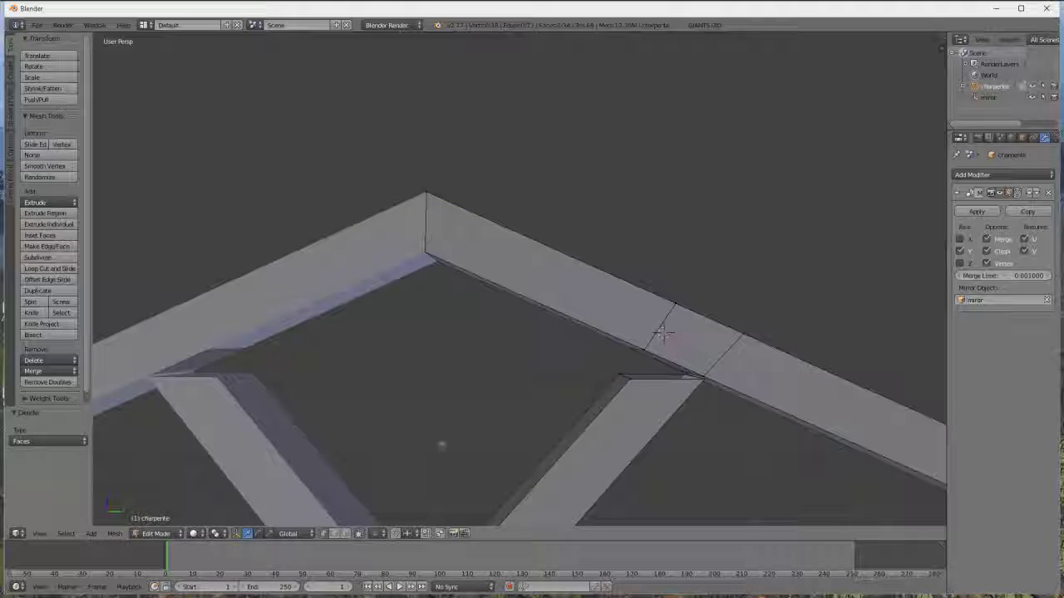
right_click(631, 382)
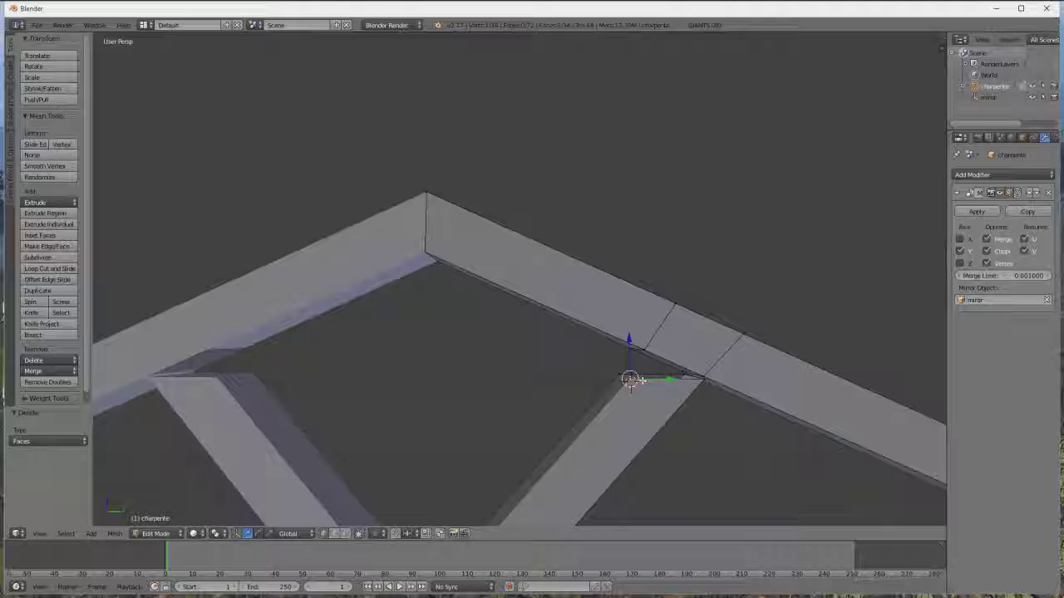
shift+right_click(641, 351)
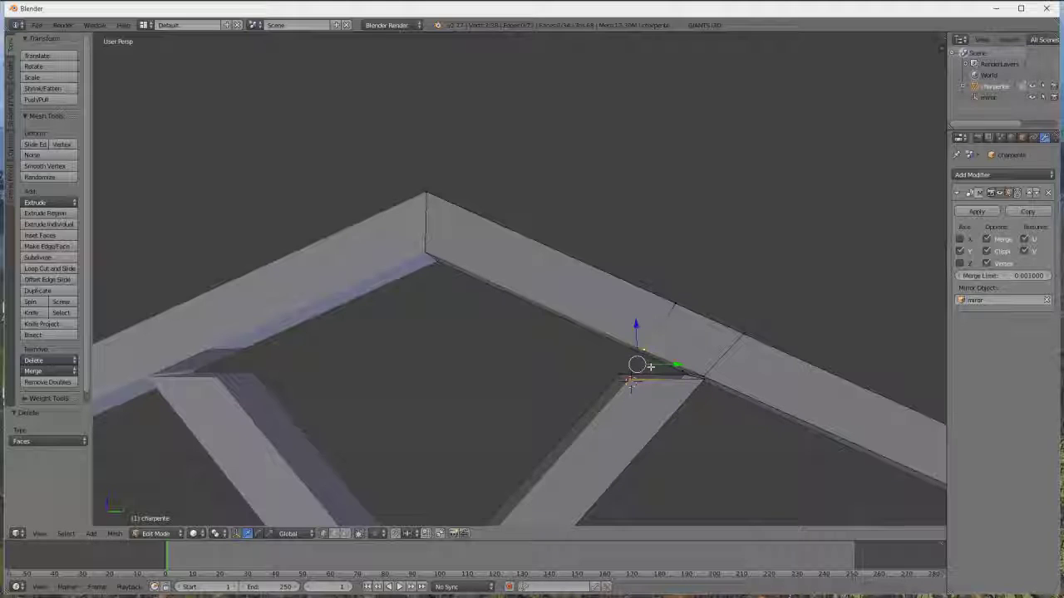
key(alt+m)
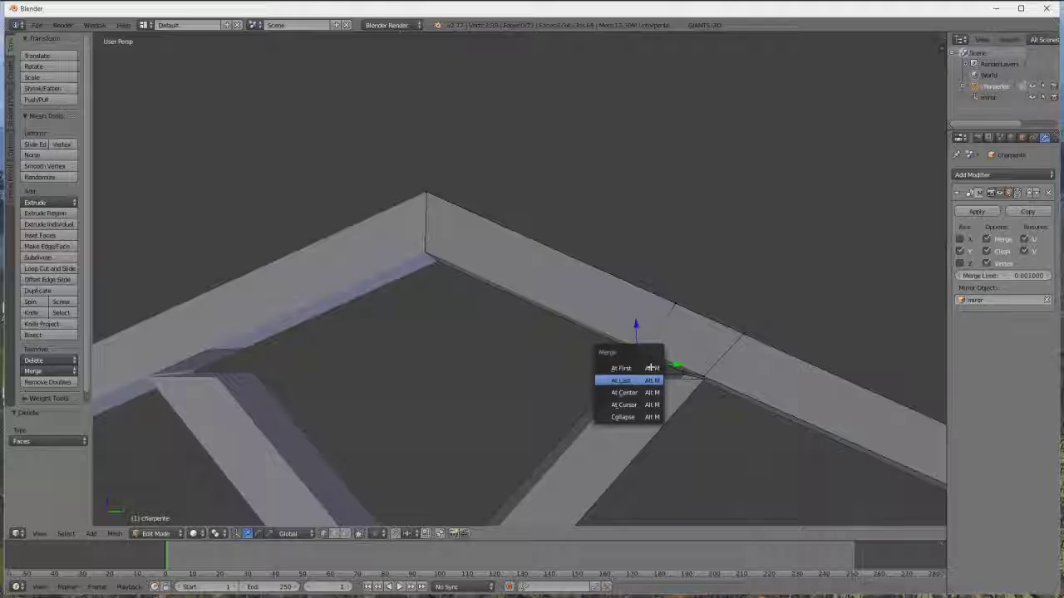
key(Return)
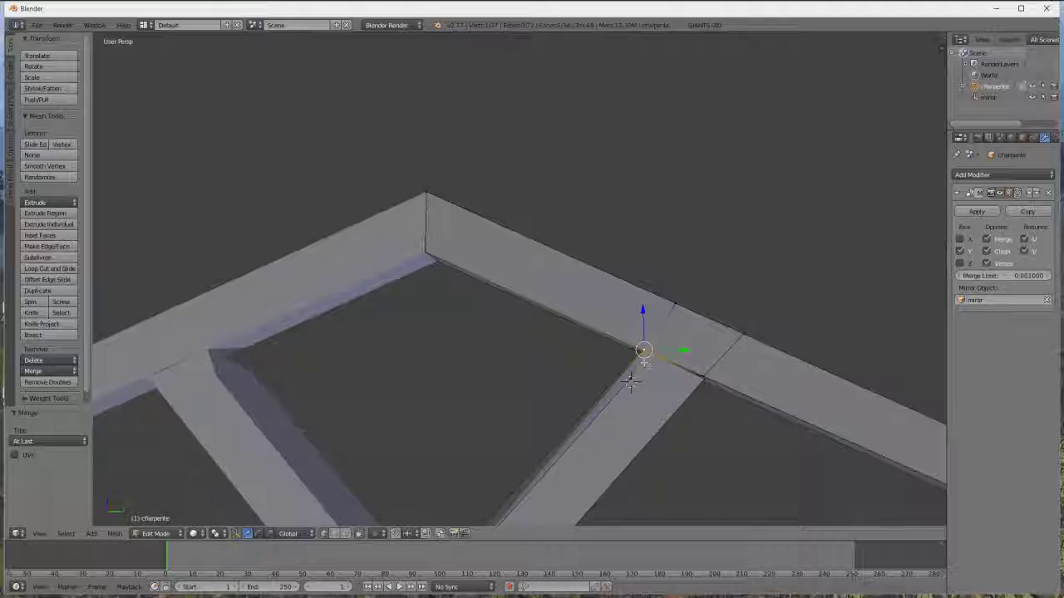
Merge the brace's front outer top vertex with the adjacent rafter vertex using At Last
right_click(701, 379)
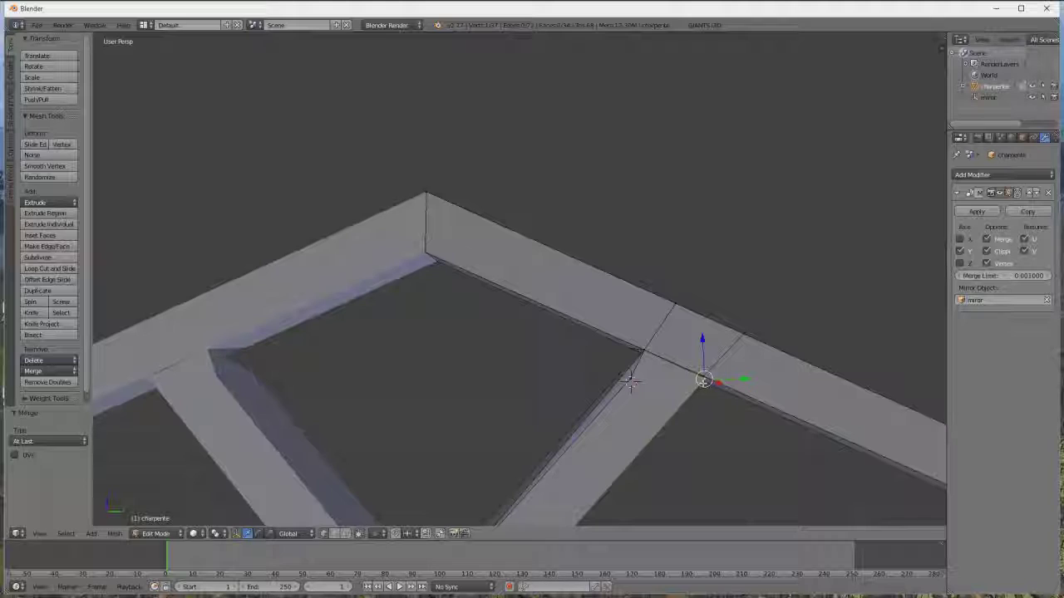
shift+right_click(706, 377)
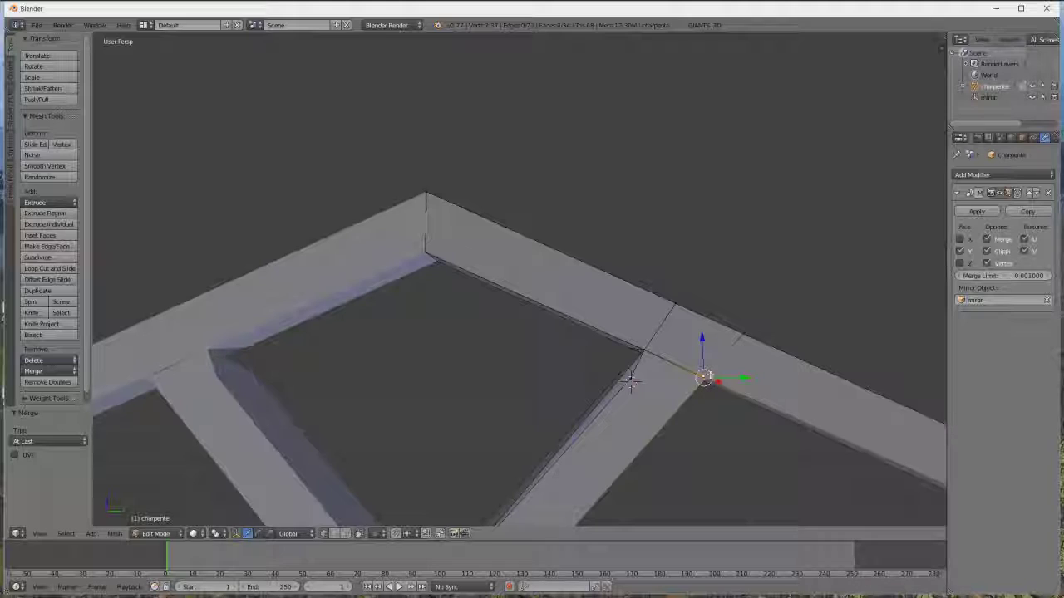
key(alt+m)
click(717, 423)
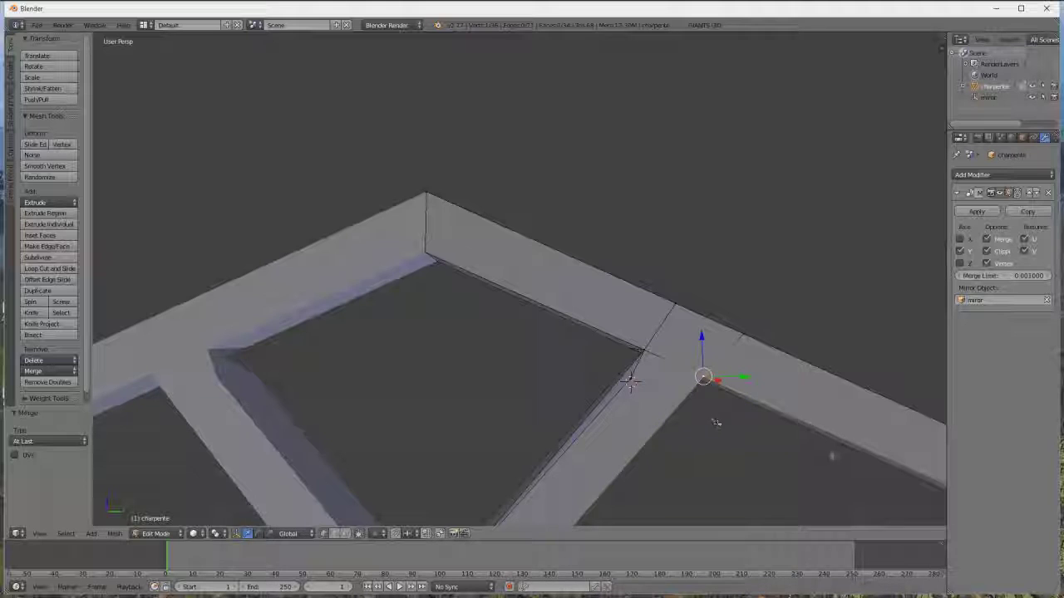
Merge the brace's outer top vertex with the adjacent rafter vertex on the back of the truss
middle_drag(717, 423, 357, 432)
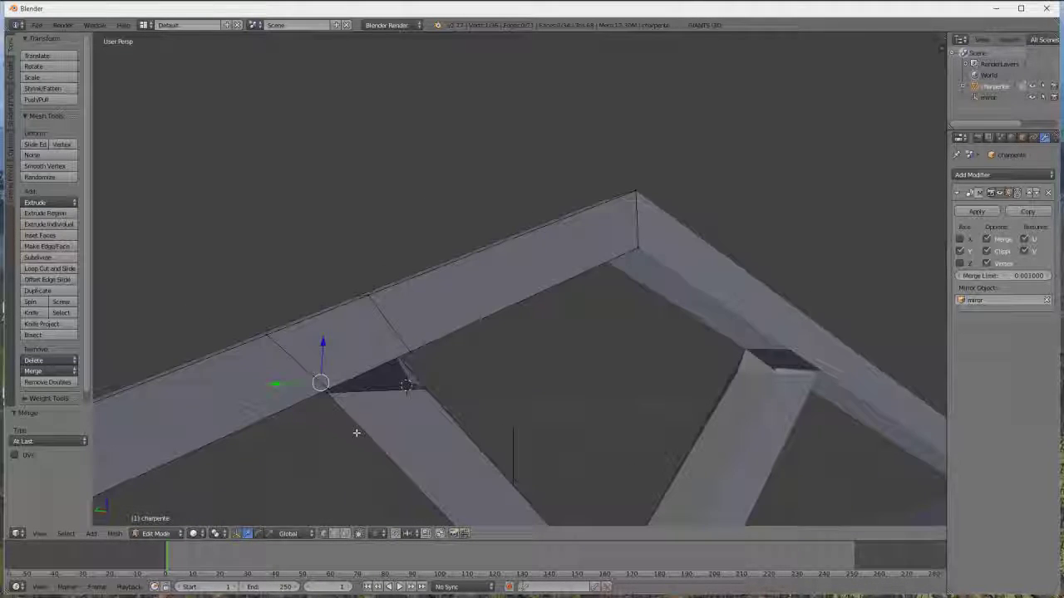
right_click(326, 393)
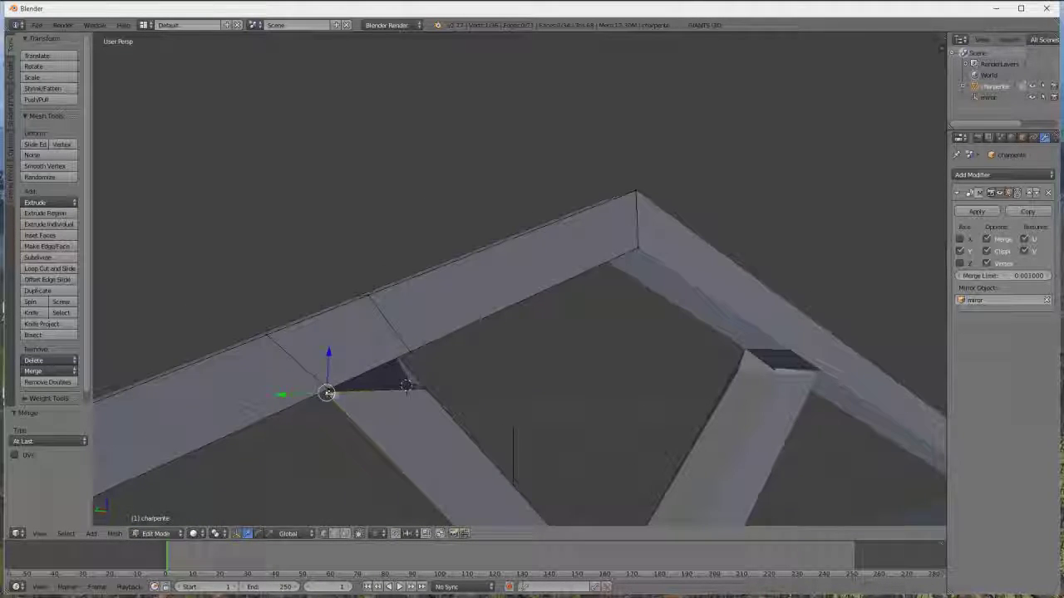
right_click(327, 392)
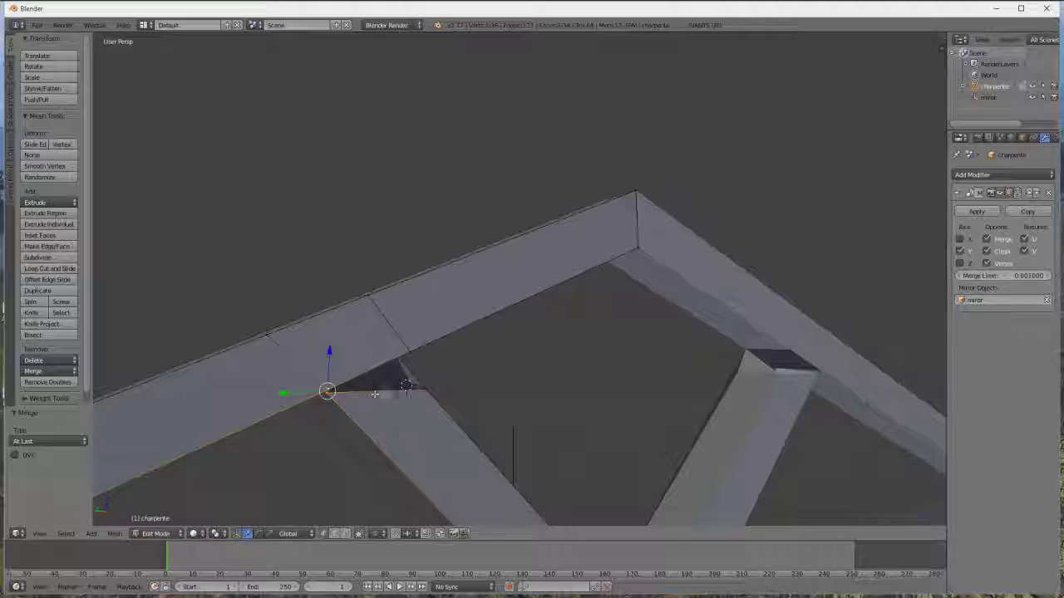
key(alt+m)
click(394, 393)
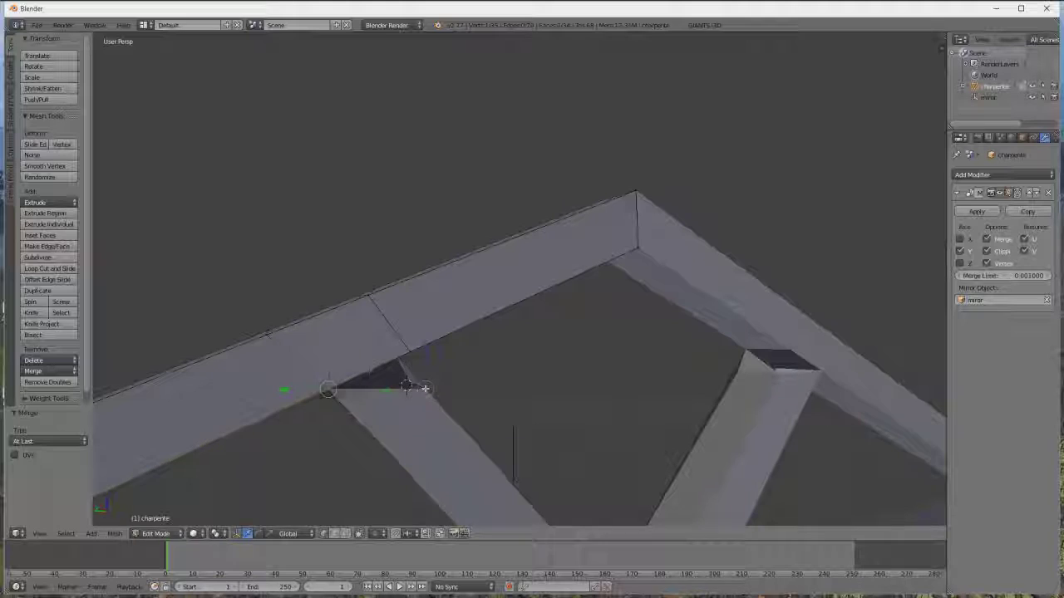
Merge the brace's inner top vertex into the rafter's loop-cut vertex on the back of the truss using At Last
right_click(424, 388)
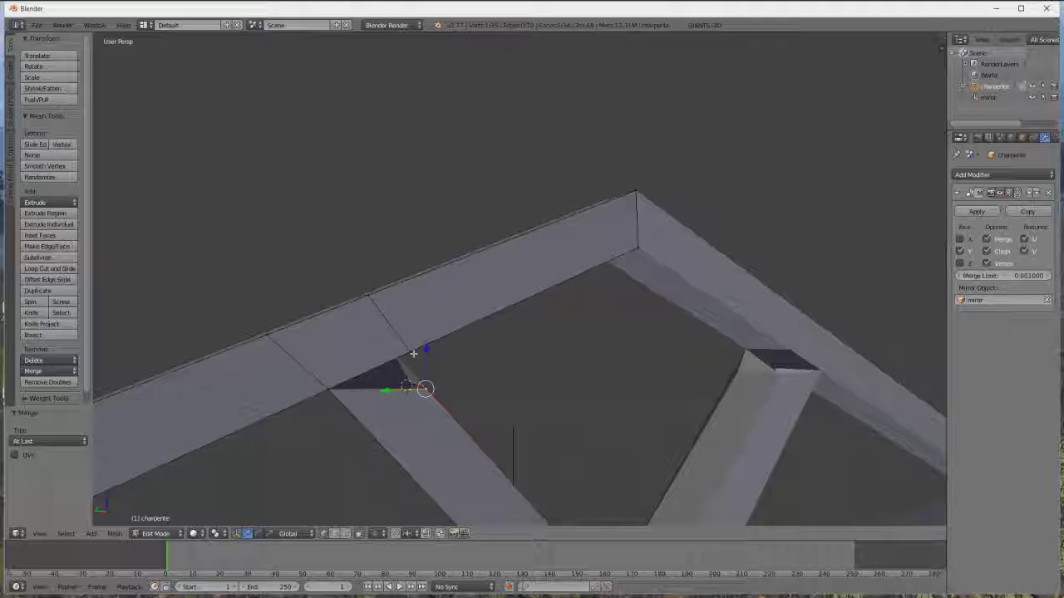
shift+right_click(413, 353)
key(alt+m)
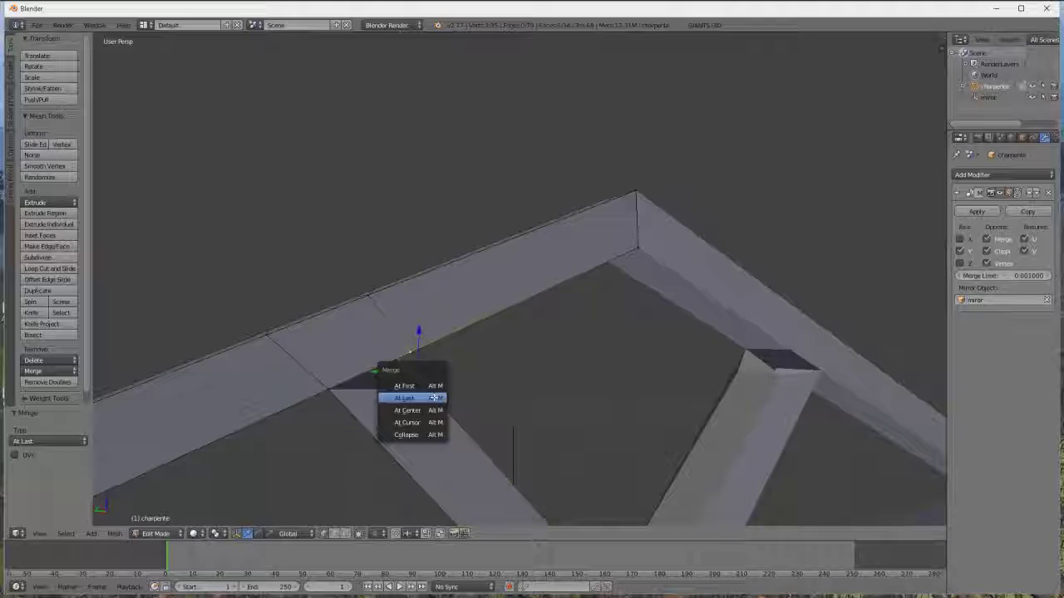
click(428, 396)
Move the short cross edge near the top of the brace's inner face along Y toward the truss centre
middle_drag(434, 396, 619, 413)
scroll(616, 399, down, 1)
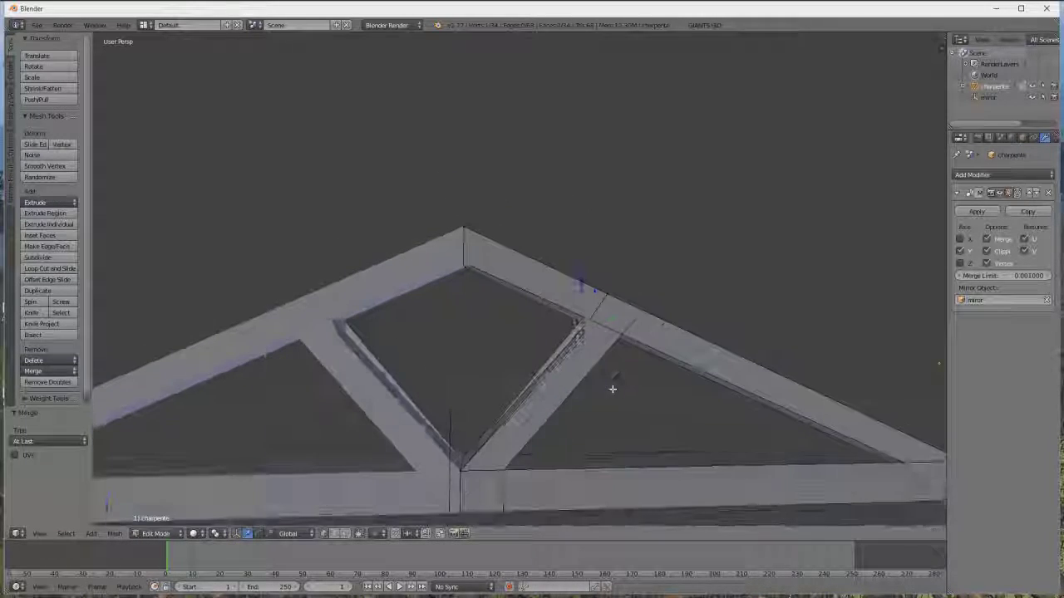
scroll(609, 364, down, 1)
mouse_move(606, 356)
middle_down()
mouse_move(688, 378)
mouse_move(675, 408)
mouse_move(591, 423)
mouse_move(573, 373)
mouse_move(606, 341)
middle_up()
scroll(606, 341, up, 3)
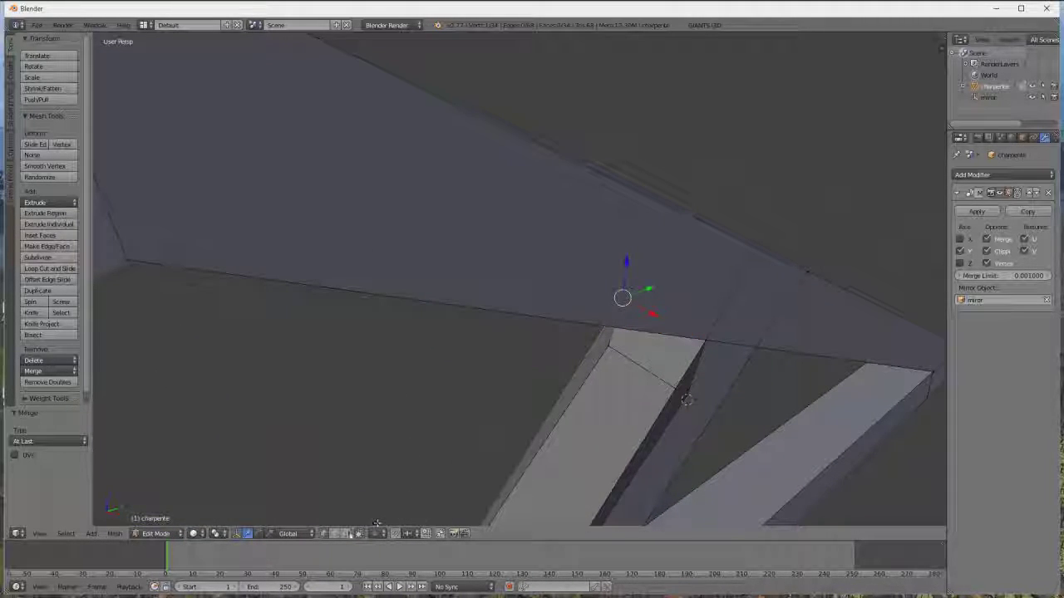
click(337, 533)
right_click(645, 363)
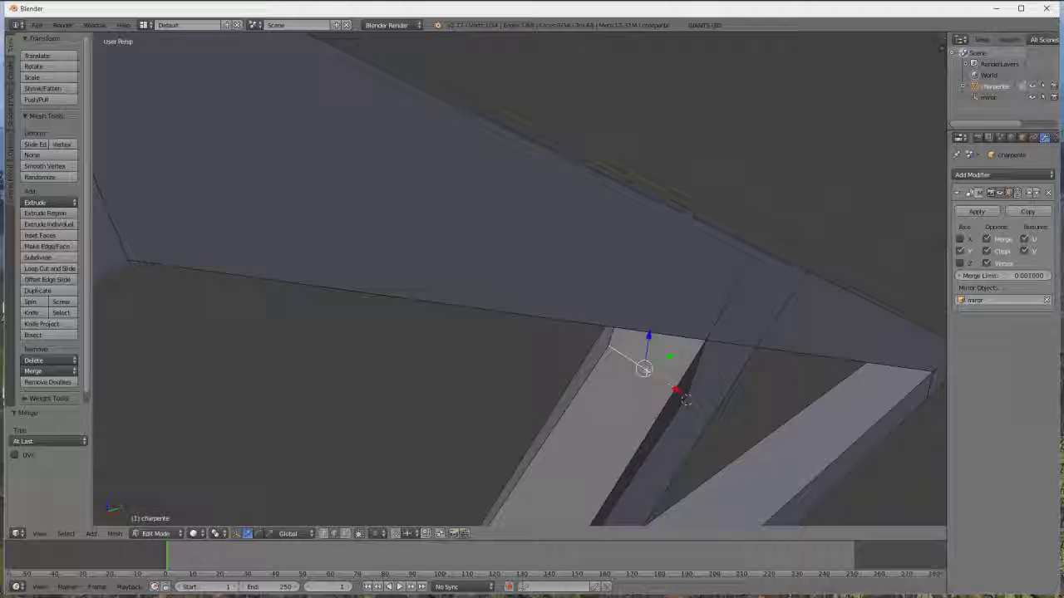
key(g)
key(y)
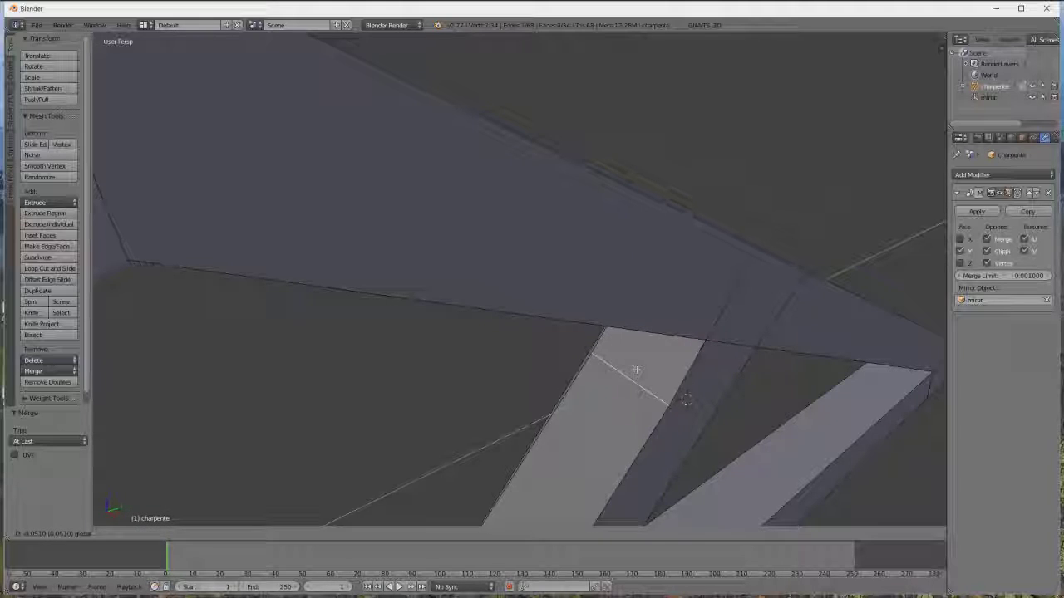
click(630, 370)
Shift the brace's inner cross edge 0.027 along Y to line it up with the brace's slope
middle_drag(630, 370, 558, 420)
scroll(562, 428, down, 3)
key(g)
key(y)
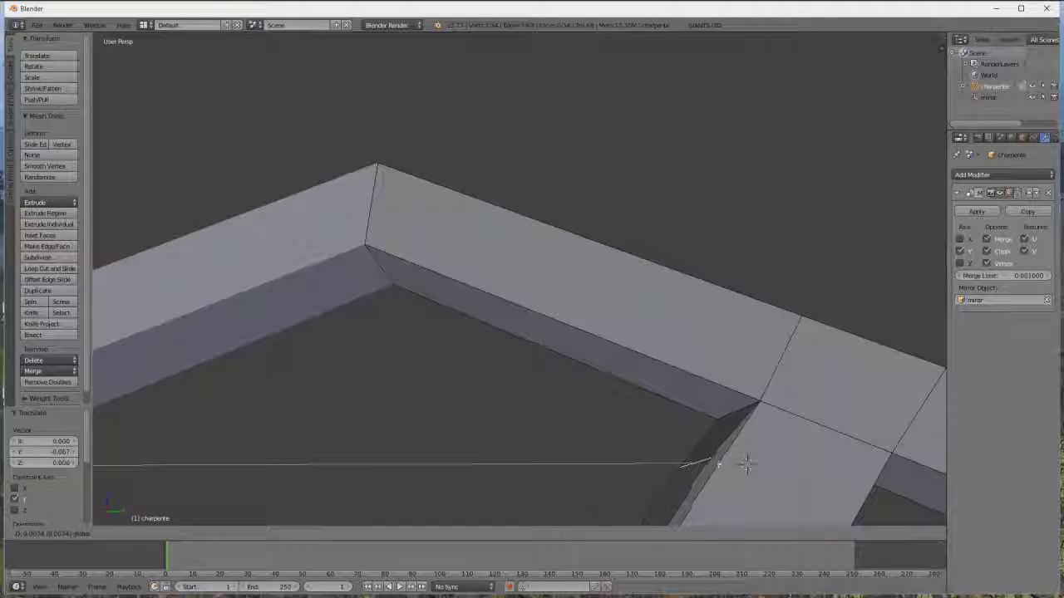
click(723, 466)
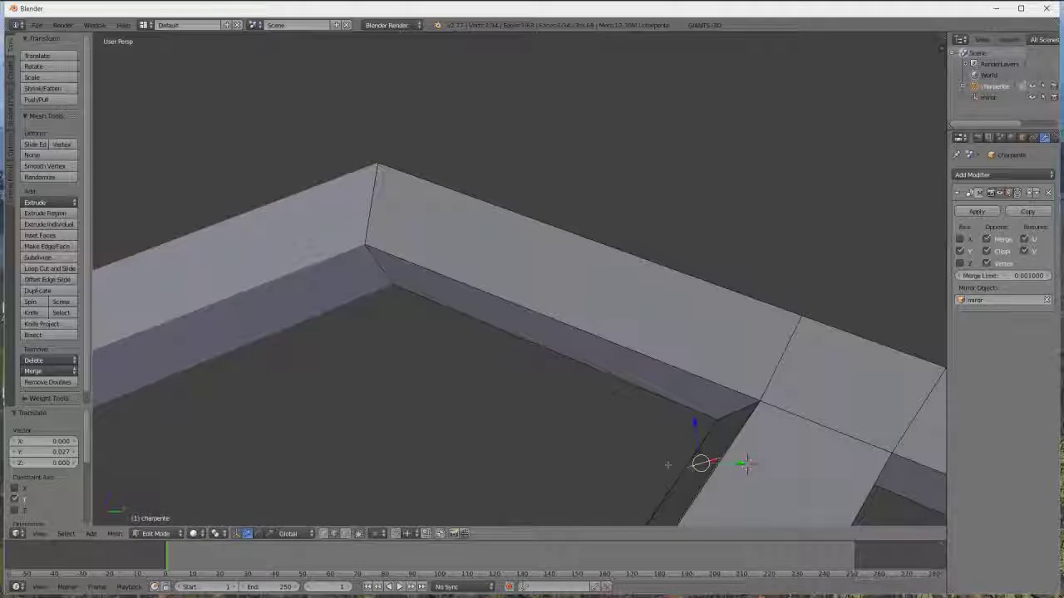
Extrude the bottom face at the truss's outer end straight down about 1.45 to form a vertical post
scroll(636, 484, down, 4)
middle_drag(637, 485, 627, 512)
scroll(633, 497, down, 6)
middle_drag(541, 487, 468, 474)
scroll(522, 329, up, 4)
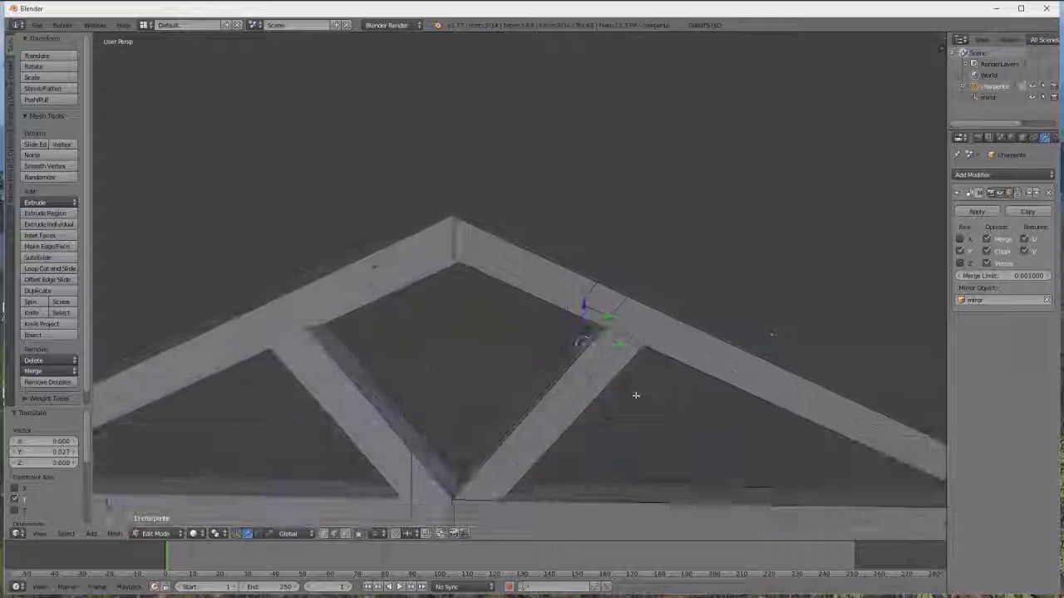
middle_drag(522, 329, 421, 244)
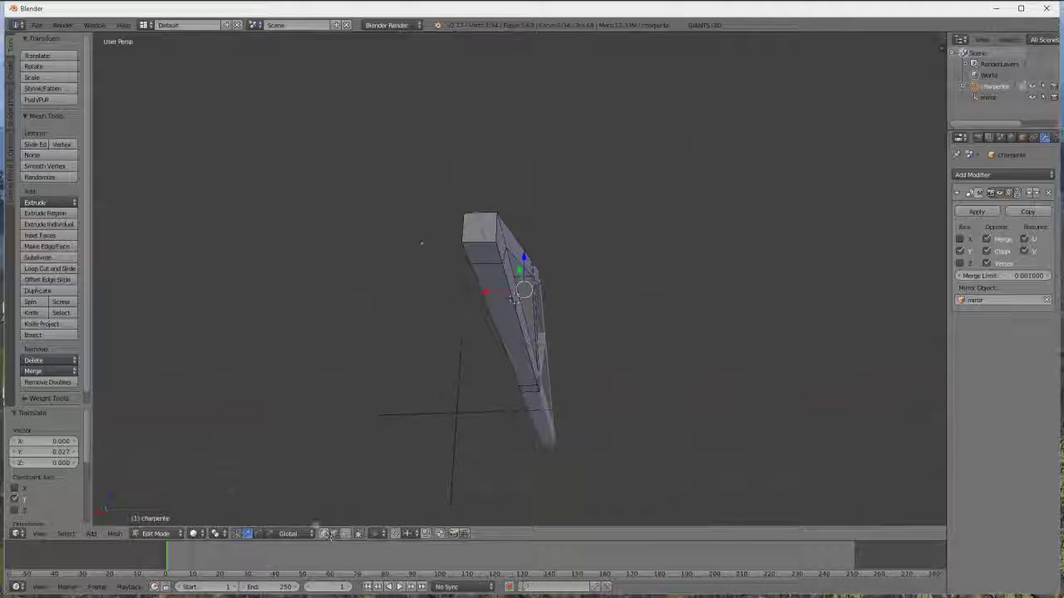
click(341, 534)
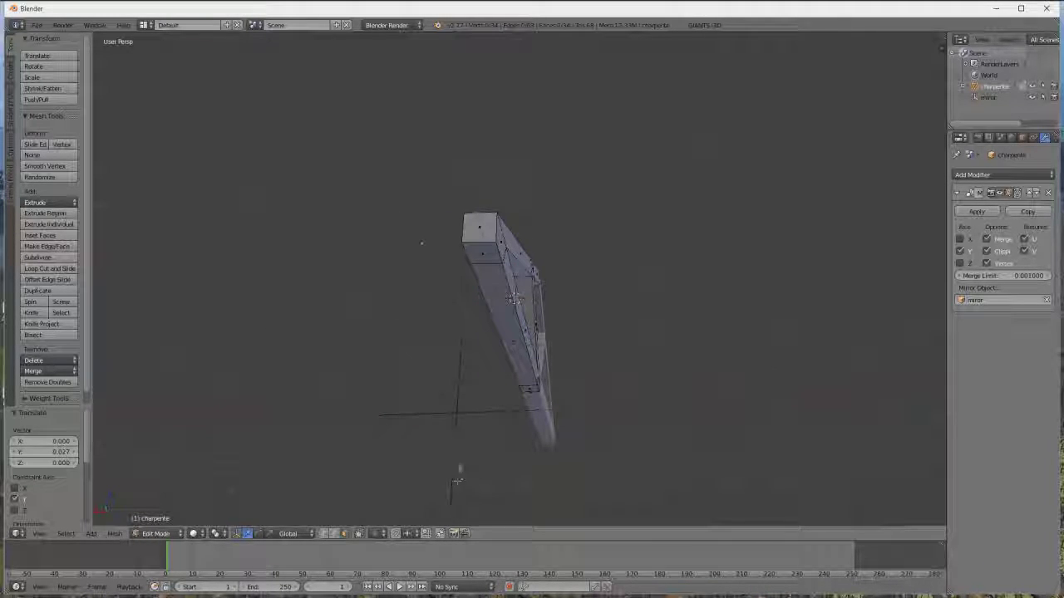
click(345, 534)
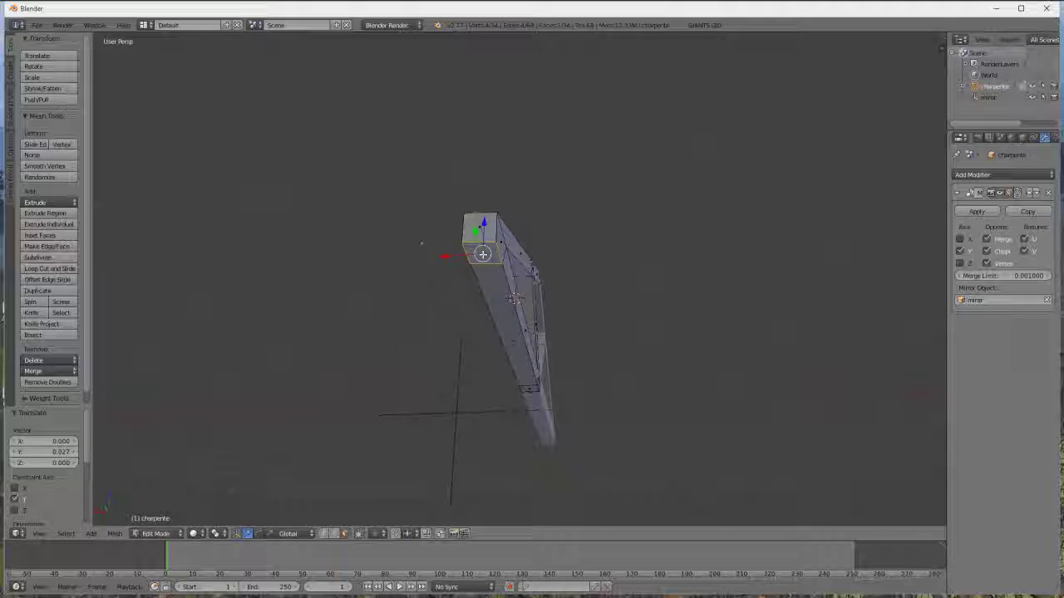
key(e)
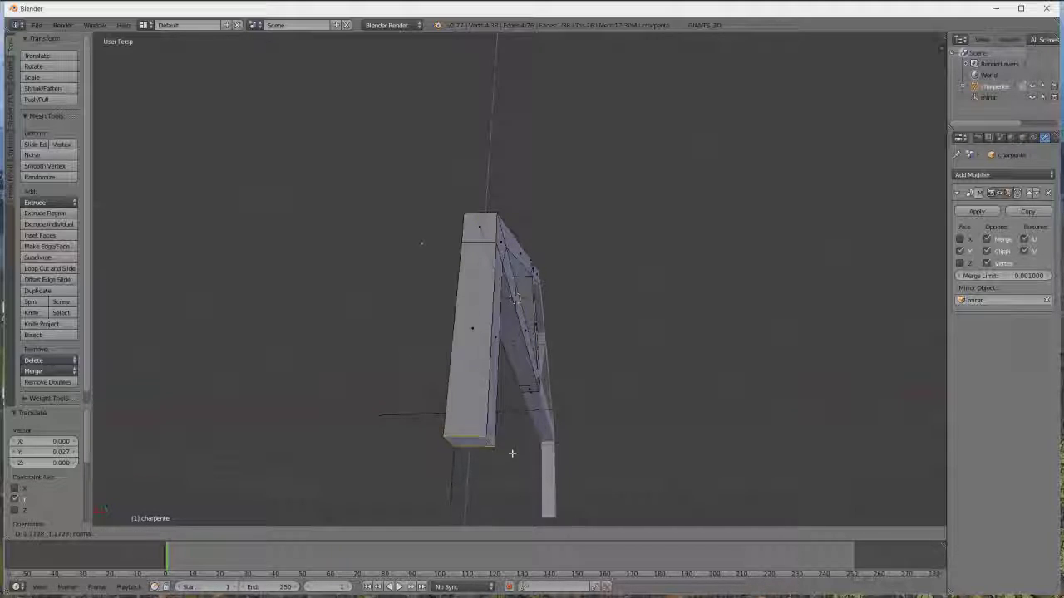
click(468, 297)
Lengthen the post by moving its bottom face down 0.451 along Z
middle_drag(492, 339, 657, 438)
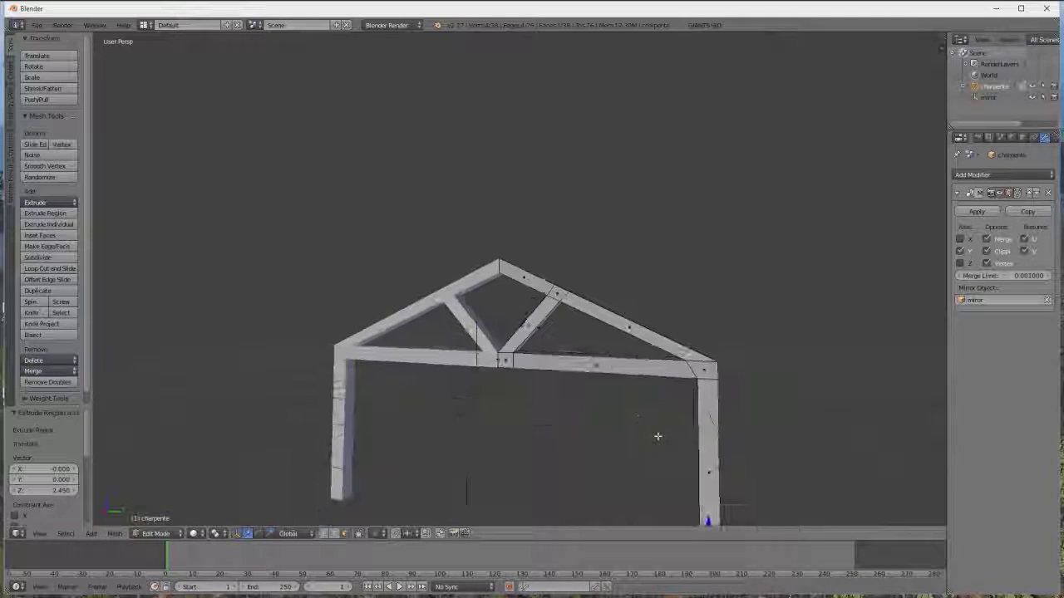
scroll(658, 438, down, 1)
drag(674, 476, 675, 505)
Extrude the post's long -X side face outward 0.062 to add a thin slab on that side
middle_drag(580, 428, 382, 414)
right_click(373, 407)
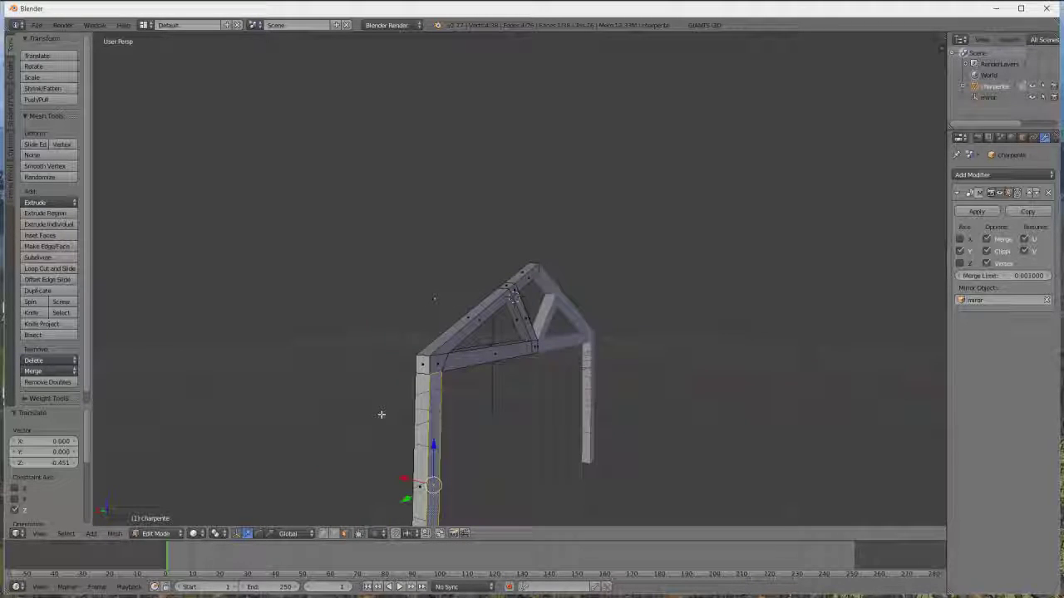
key(e)
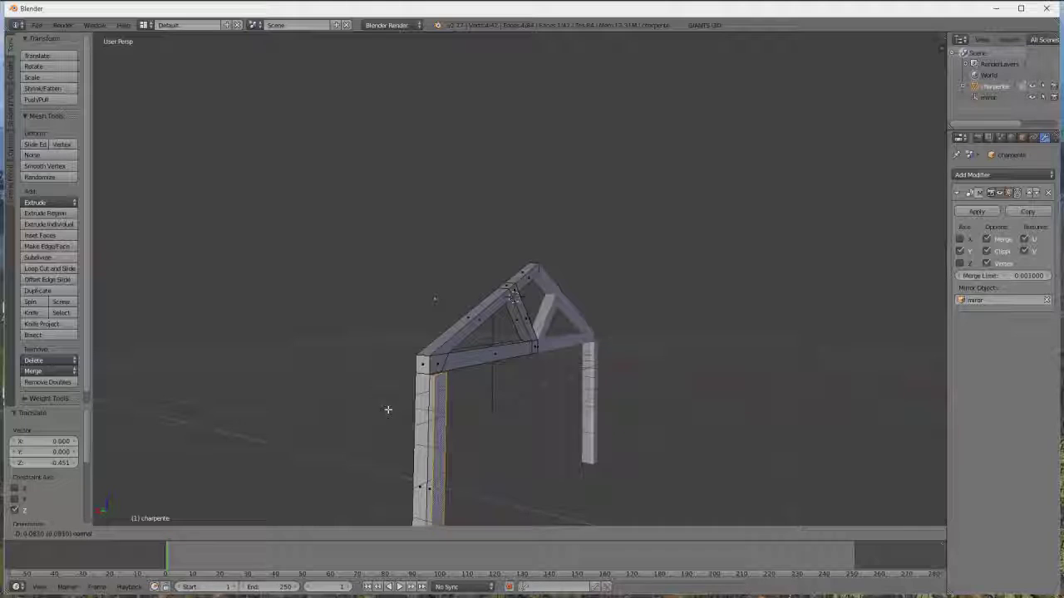
click(387, 409)
Extrude the post's long +X side face outward 0.064 to add a matching slab on the opposite side
middle_drag(388, 409, 602, 436)
right_click(586, 393)
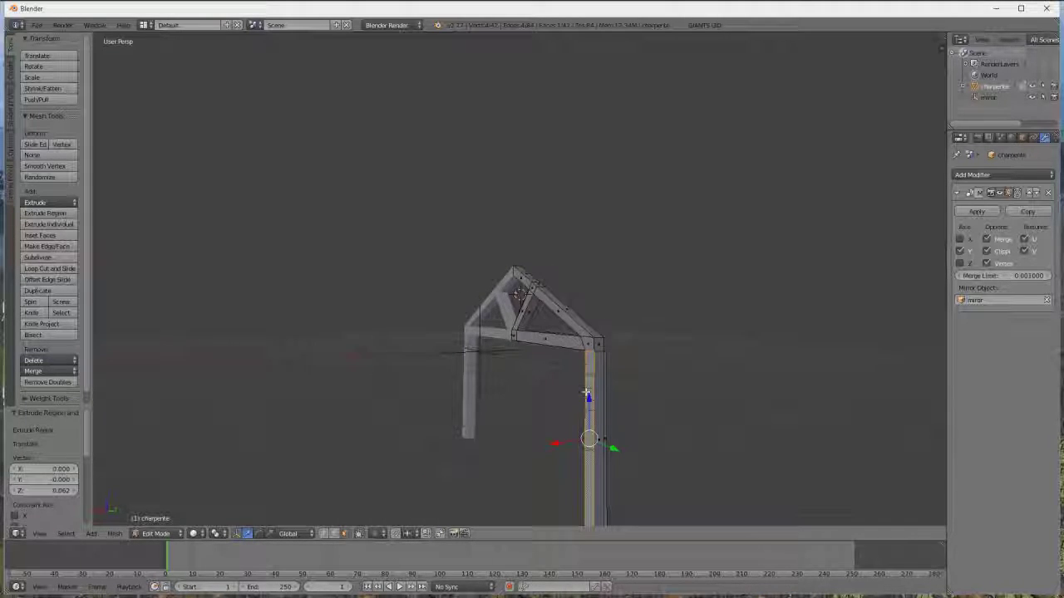
key(e)
key(e)
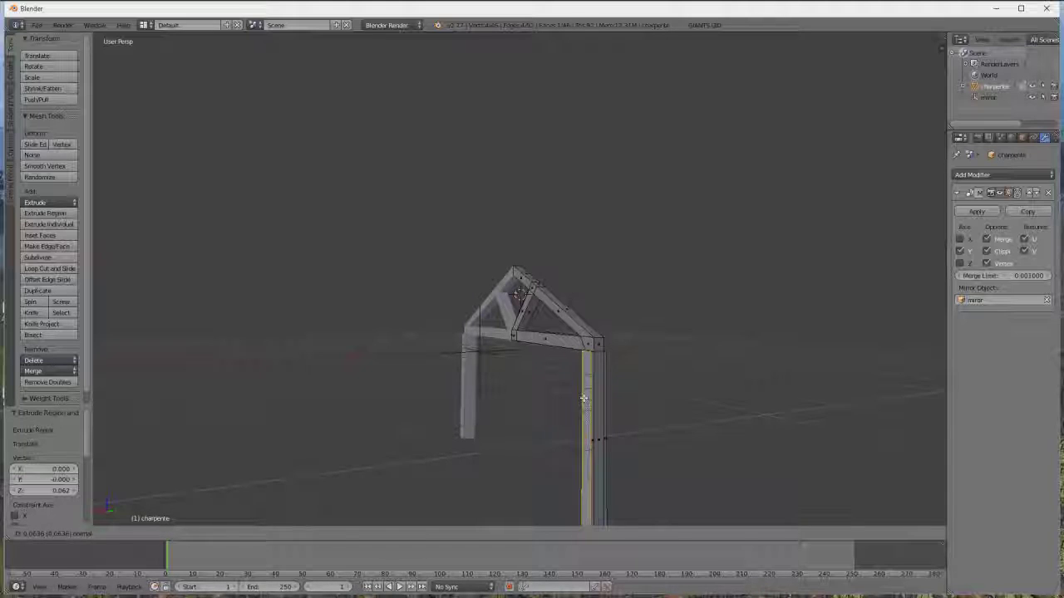
click(583, 399)
Extrude the top face of the -X side slab upward about 0.12 so it overlaps the truss's end
middle_drag(582, 399, 455, 433)
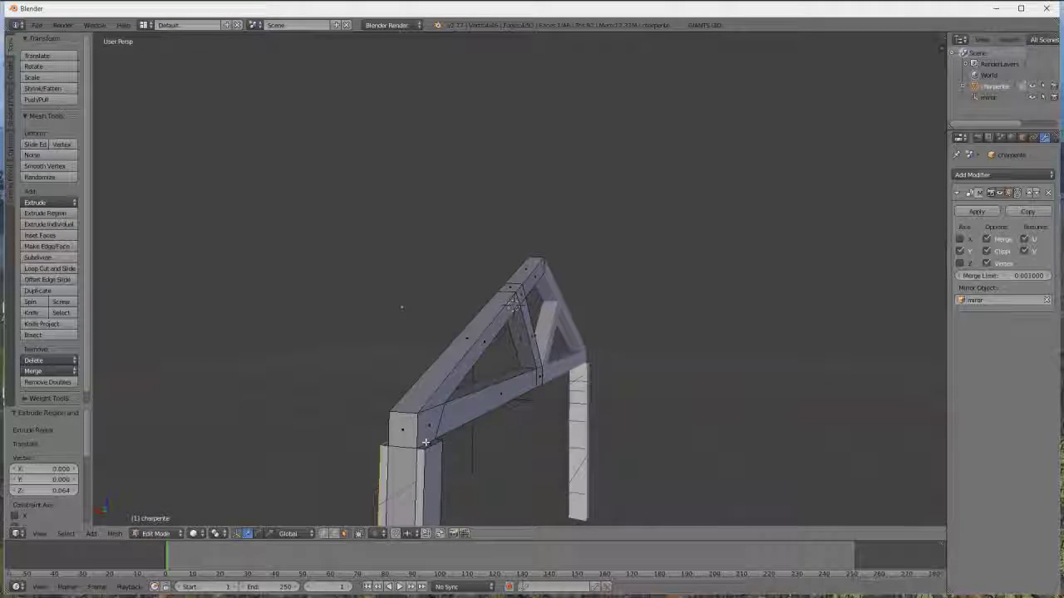
right_click(426, 443)
key(e)
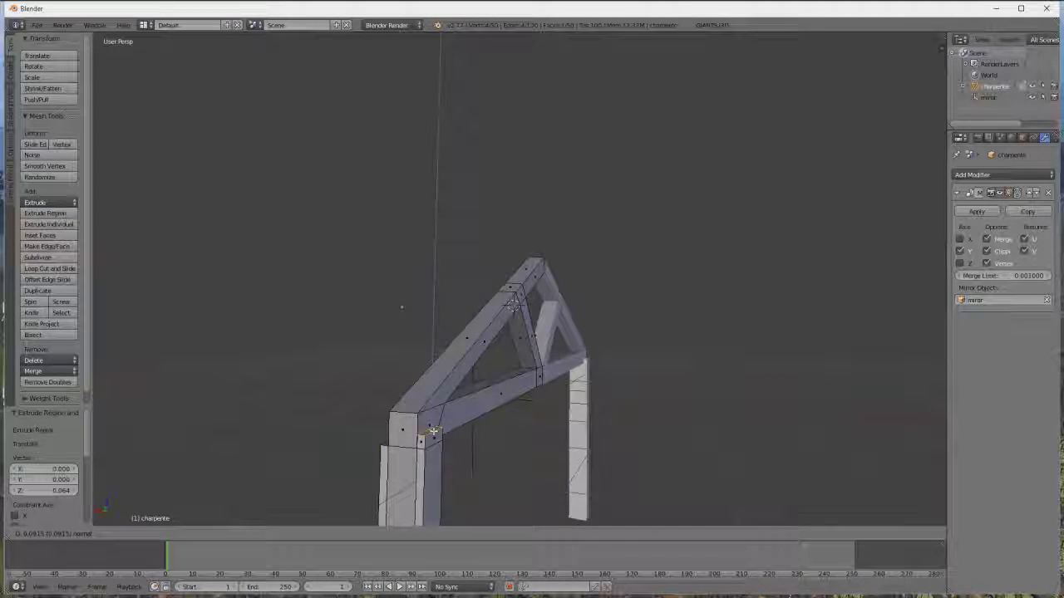
click(433, 425)
Extrude the top face of the +X side slab upward 0.108 so it overlaps the truss's end
middle_drag(433, 428, 572, 432)
right_click(588, 443)
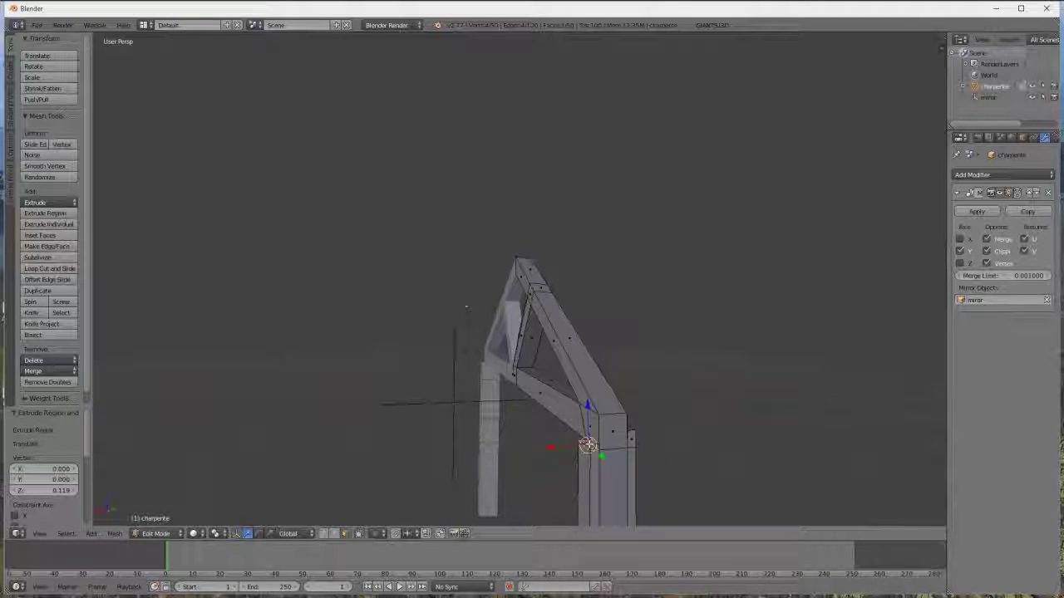
key(e)
click(578, 452)
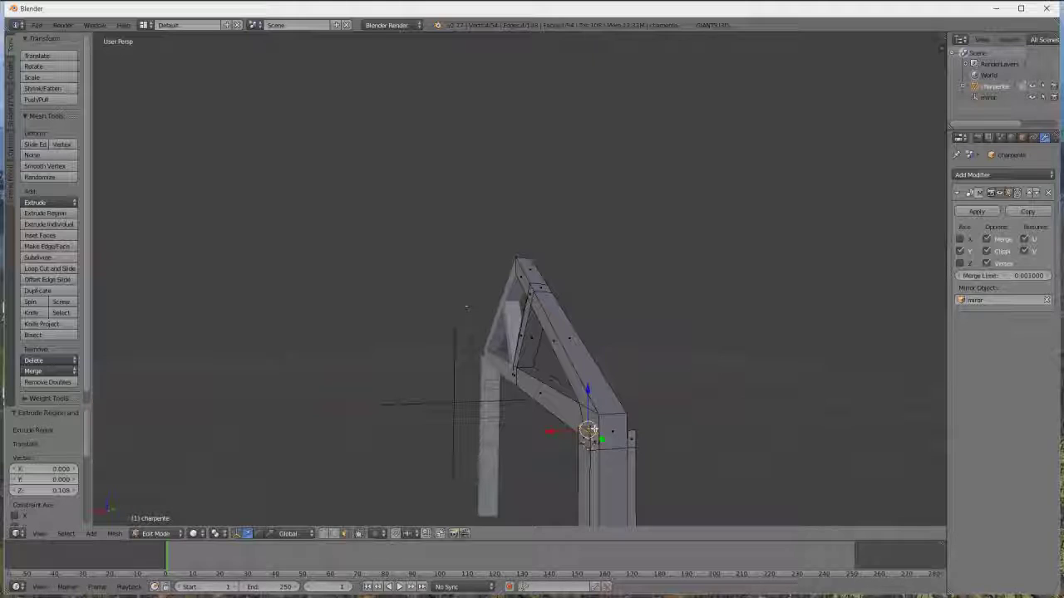
middle_drag(576, 454, 539, 436)
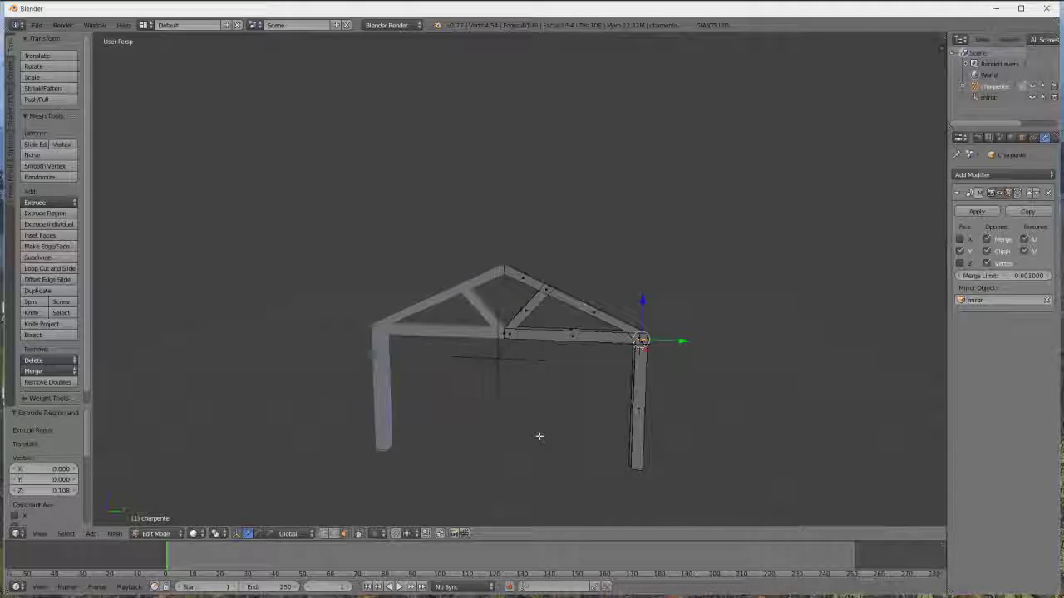